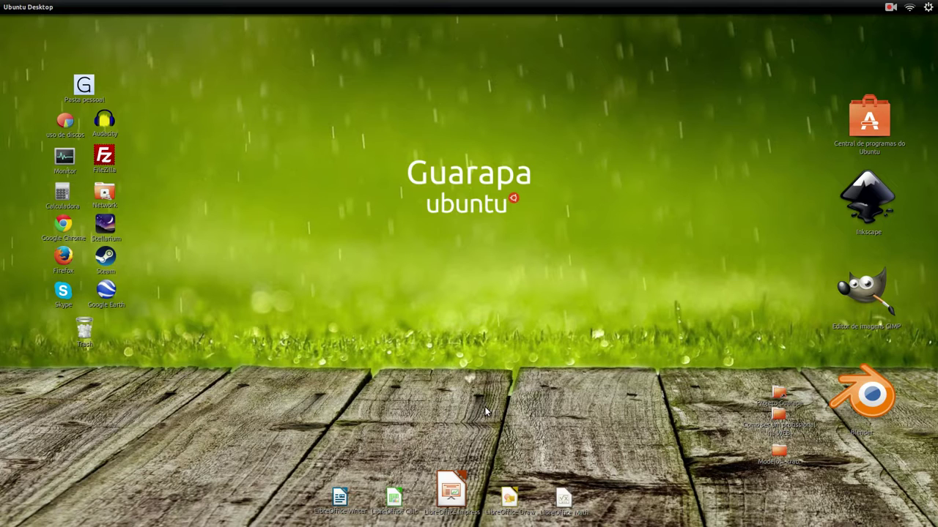
Switch from the desktop to Kdenlive with the kdenlive-video-aula-05 project
{"action": "mouse_move", "coordinate": [2, 102]}
{"action": "mouse_move", "coordinate": [5, 224]}
{"action": "mouse_move", "coordinate": [6, 146]}
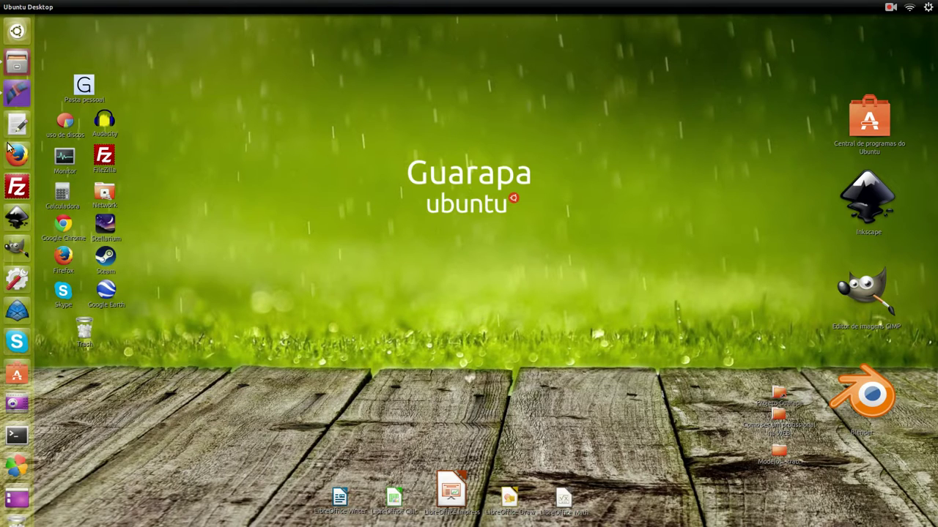
{"action": "left_click", "coordinate": [18, 92]}
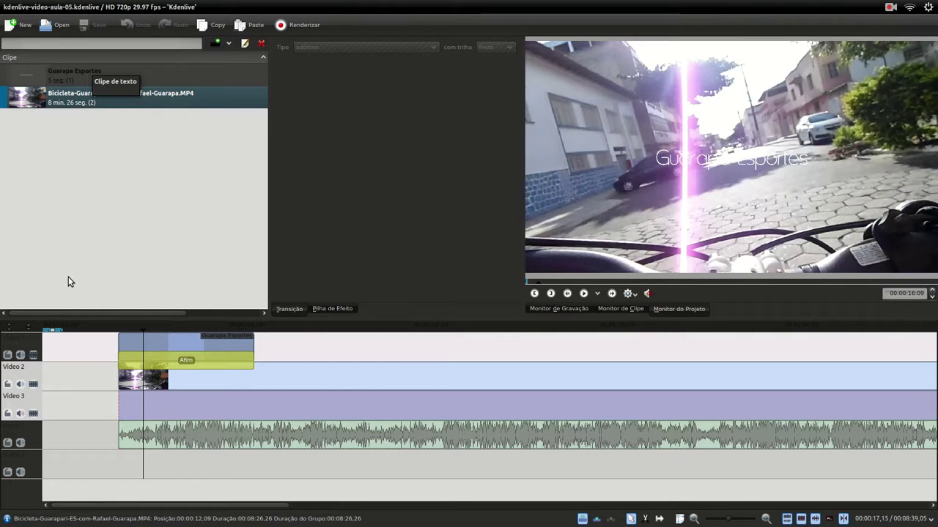
Delete the Guarapa Esportes title clip and its Afim transition from the timeline's uppermost video track
{"action": "left_click", "coordinate": [119, 341]}
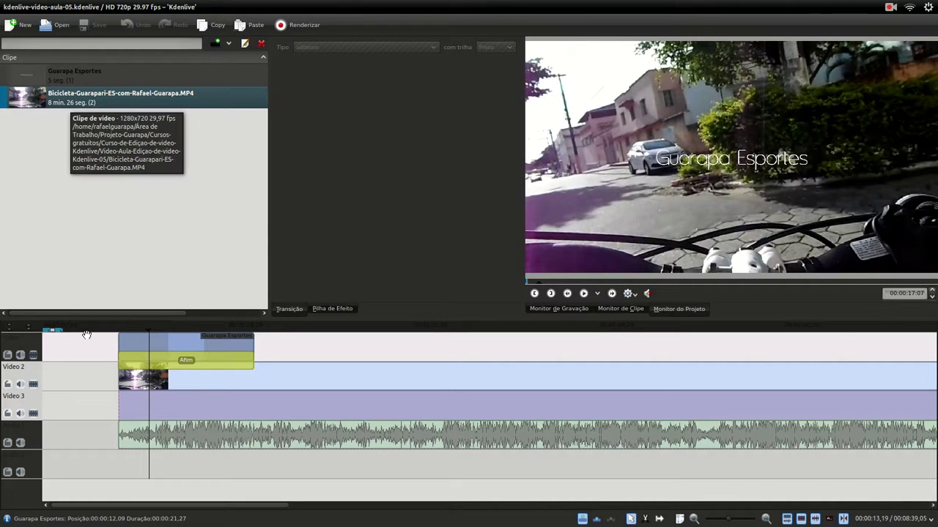
{"action": "left_click", "coordinate": [129, 348]}
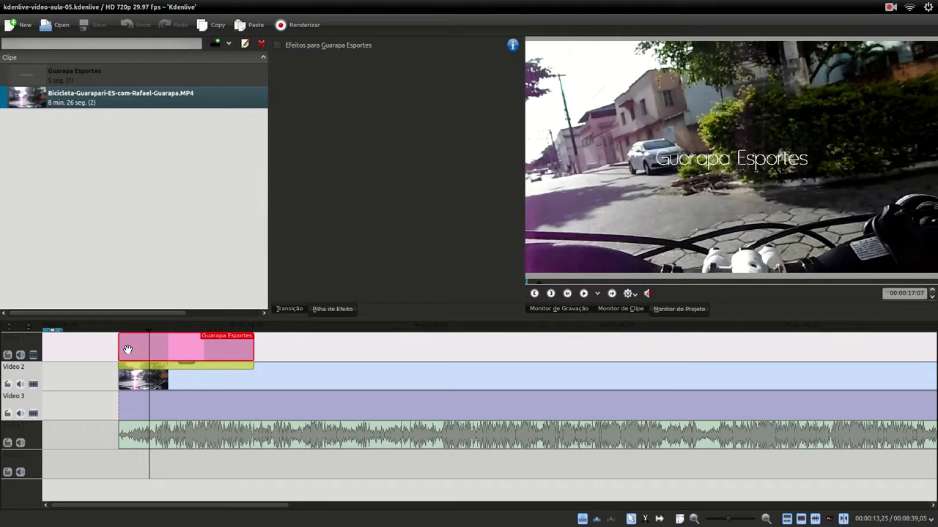
{"action": "key", "text": "Delete"}
{"action": "left_click", "coordinate": [138, 366]}
{"action": "key", "text": "Delete"}
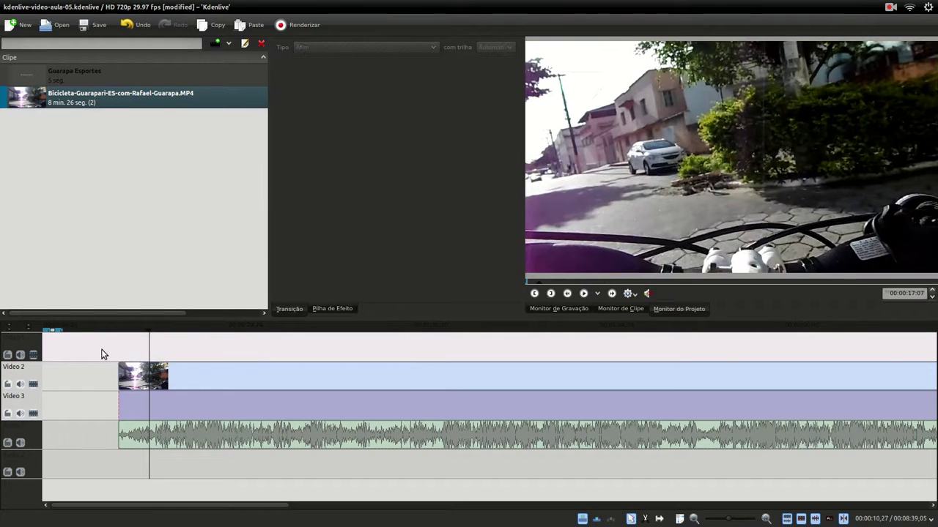
{"action": "left_click_drag", "start_coordinate": [117, 352], "coordinate": [132, 359]}
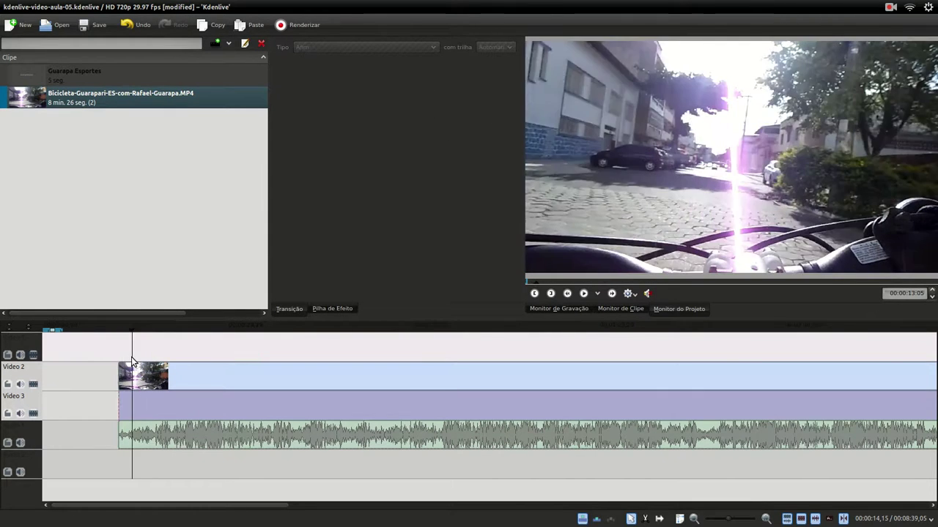
Edit the Guarapa Esportes title clip and set its text effect to Nenhum
{"action": "left_click", "coordinate": [59, 76]}
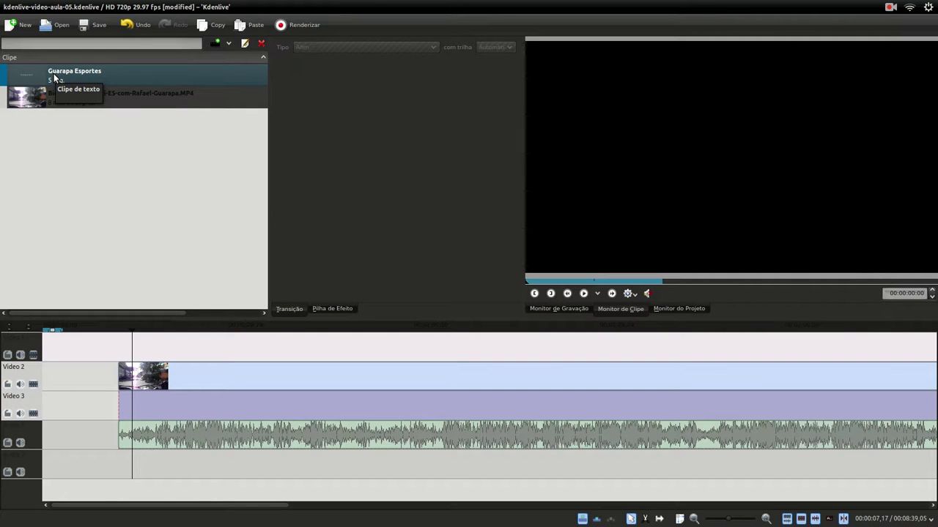
{"action": "right_click", "coordinate": [54, 73]}
{"action": "left_click", "coordinate": [98, 262]}
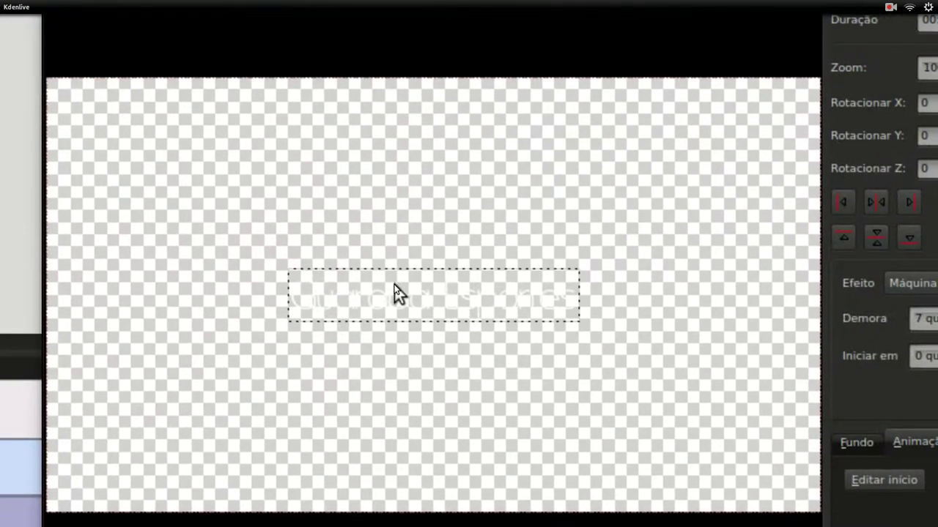
{"action": "double_click", "coordinate": [531, 334]}
{"action": "left_click_drag", "start_coordinate": [291, 293], "coordinate": [548, 306]}
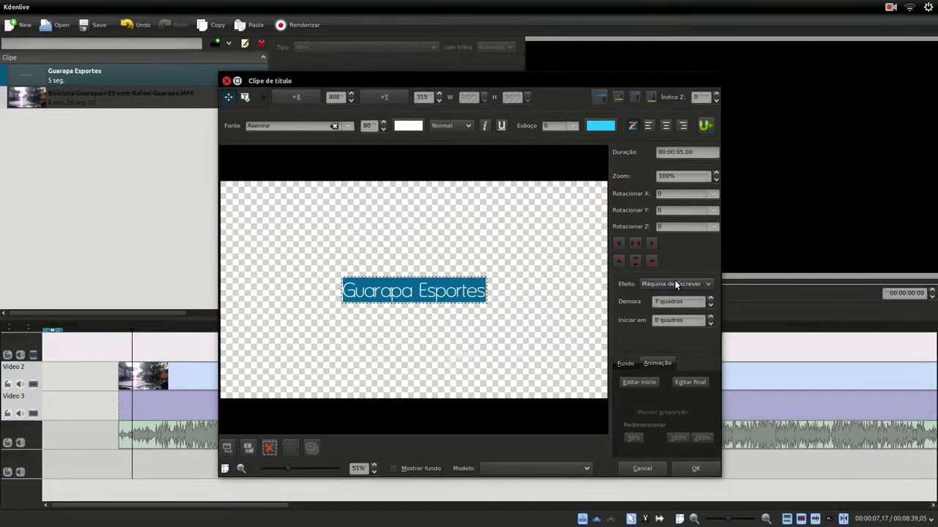
{"action": "left_click", "coordinate": [675, 283]}
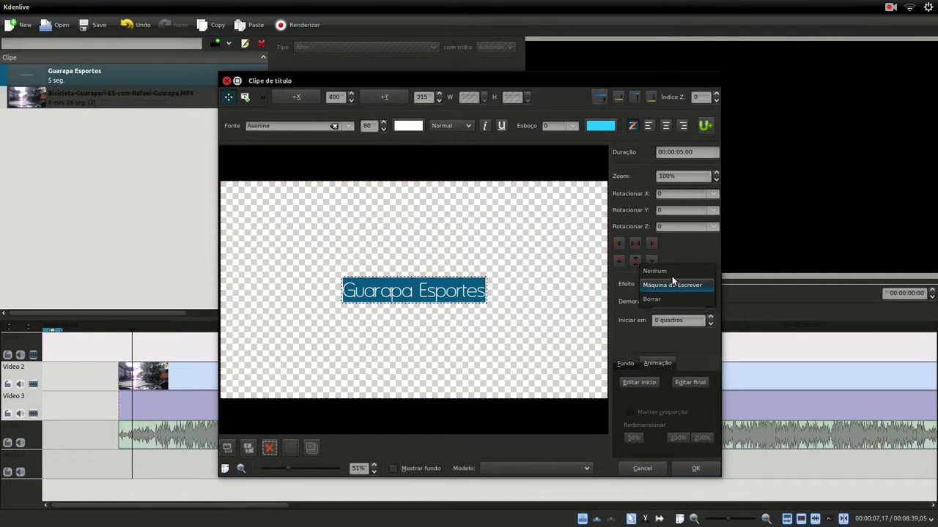
{"action": "left_click", "coordinate": [672, 276]}
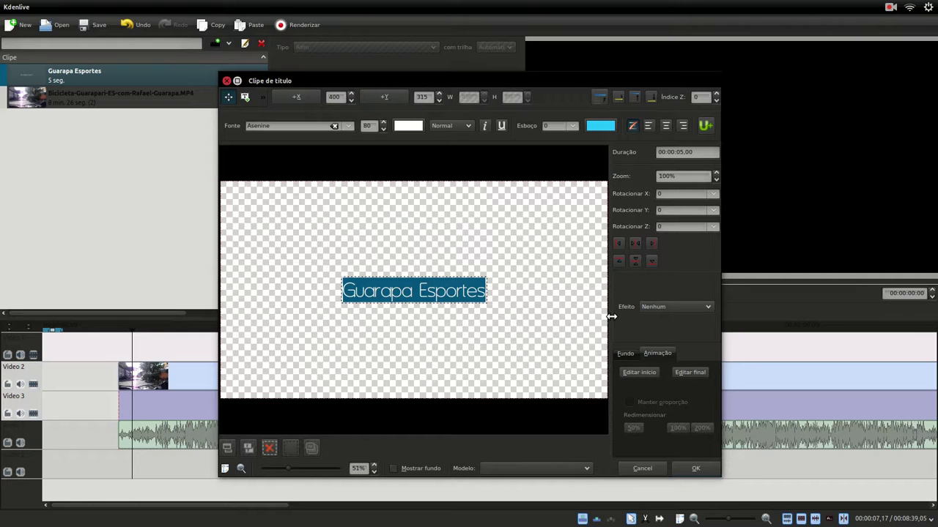
{"action": "left_click", "coordinate": [696, 469]}
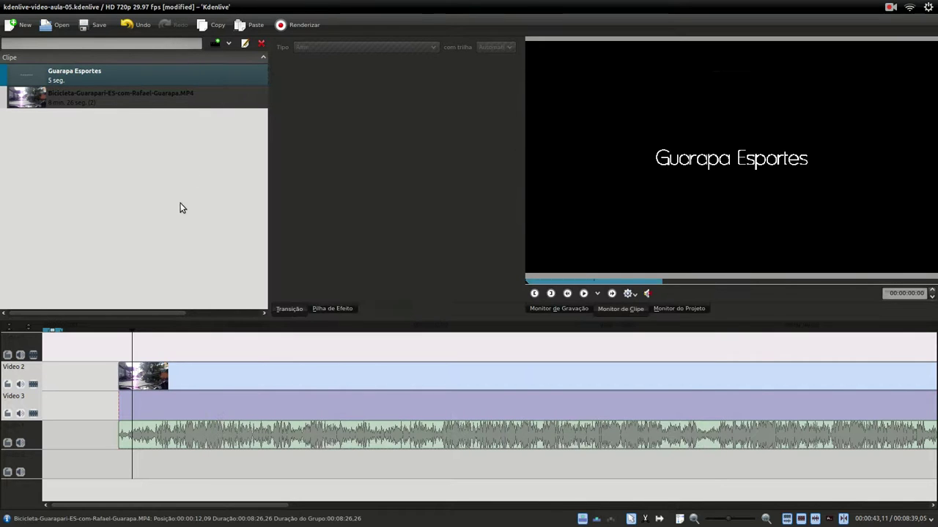
Add a new title clip containing the text "Comunidade Guarapa"
{"action": "left_click", "coordinate": [68, 142]}
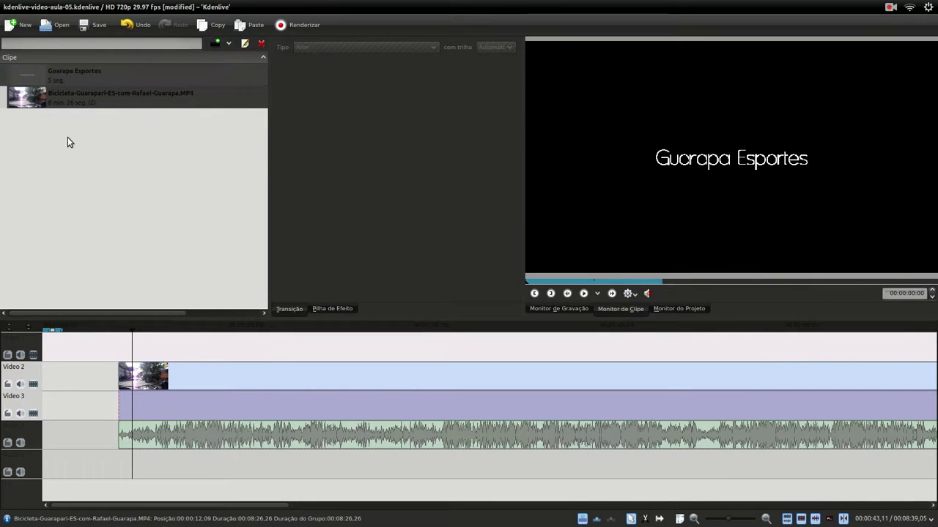
{"action": "right_click", "coordinate": [71, 142]}
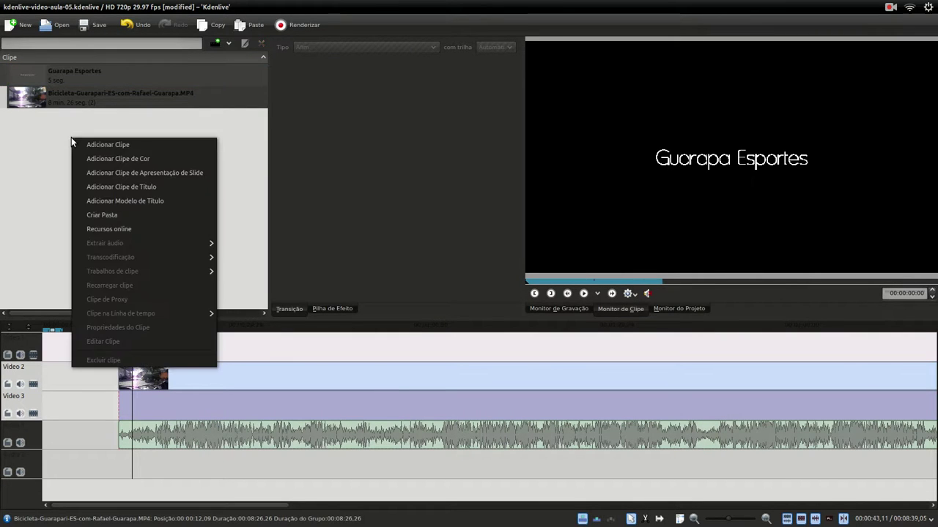
{"action": "left_click", "coordinate": [90, 188]}
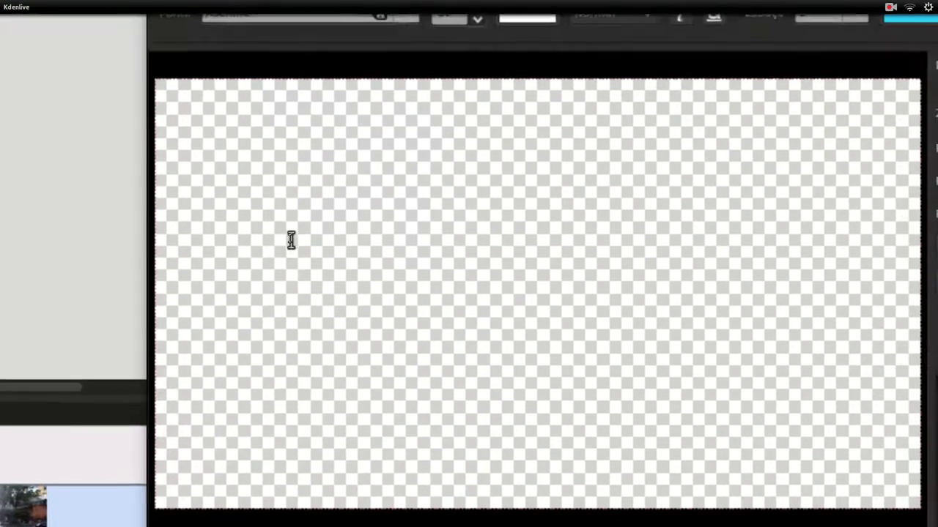
{"action": "left_click", "coordinate": [290, 240]}
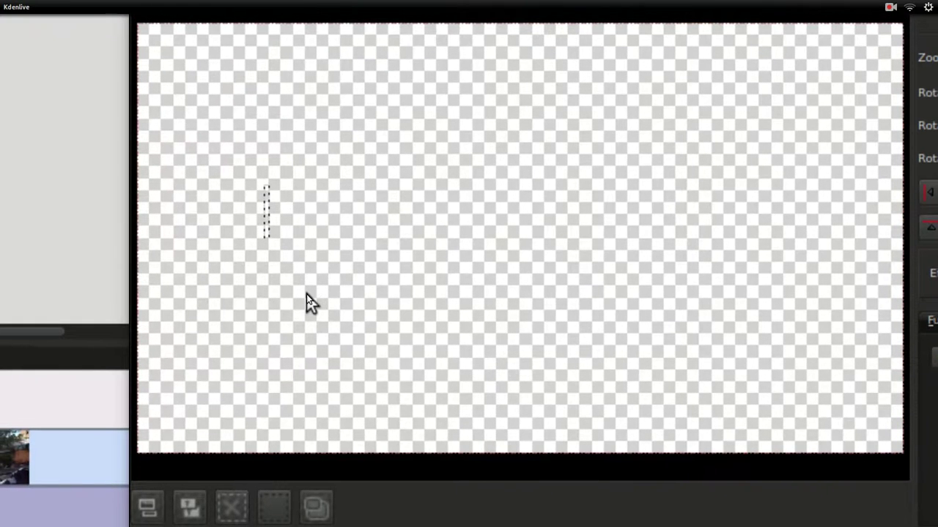
{"action": "type", "text": "Contur"}
{"action": "type", "text": "idade Guarani"}
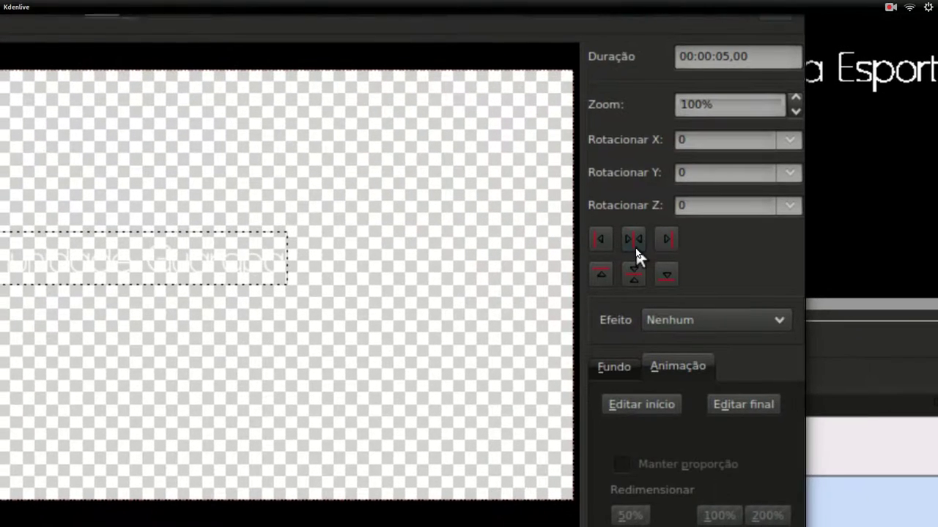
Center the Comunidade Guarapa text horizontally and vertically in the frame and save the title clip
{"action": "left_click", "coordinate": [789, 235]}
{"action": "left_click", "coordinate": [789, 264]}
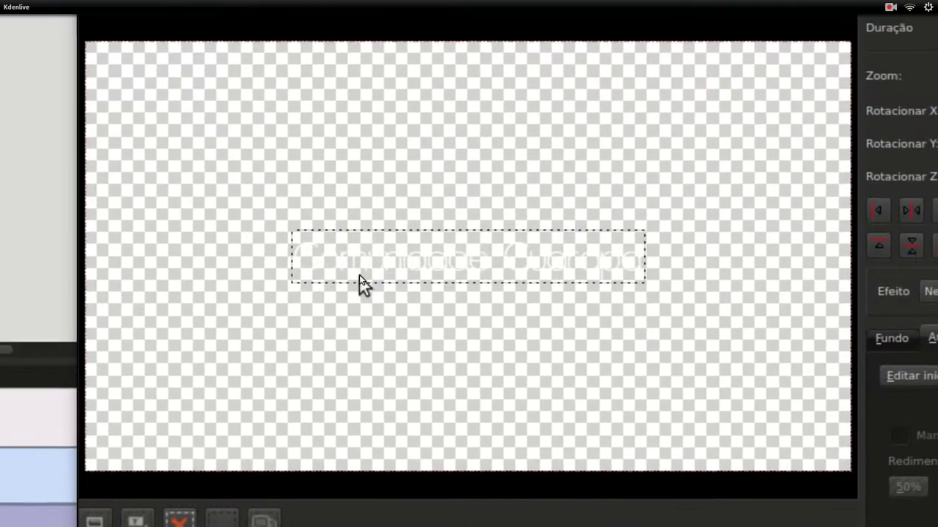
{"action": "double_click", "coordinate": [172, 275]}
{"action": "key", "text": "ctrl+a"}
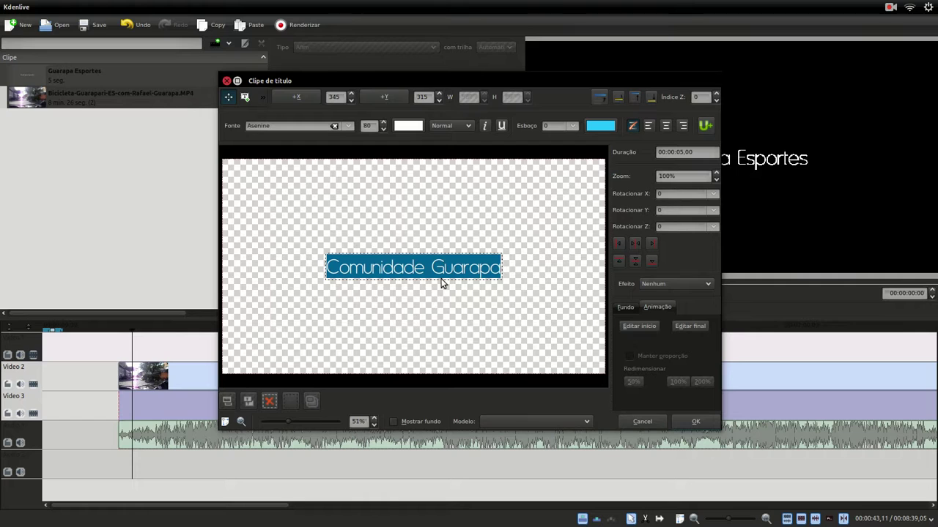
{"action": "left_click", "coordinate": [700, 422]}
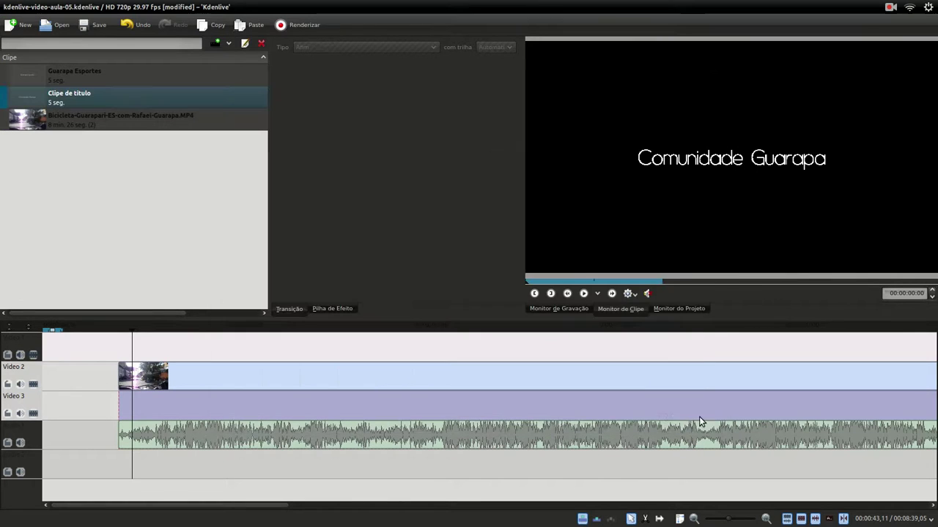
Rename the new title clip in the project clip list as Comunidade Guarapa
{"action": "left_click", "coordinate": [120, 210]}
{"action": "left_click", "coordinate": [67, 95]}
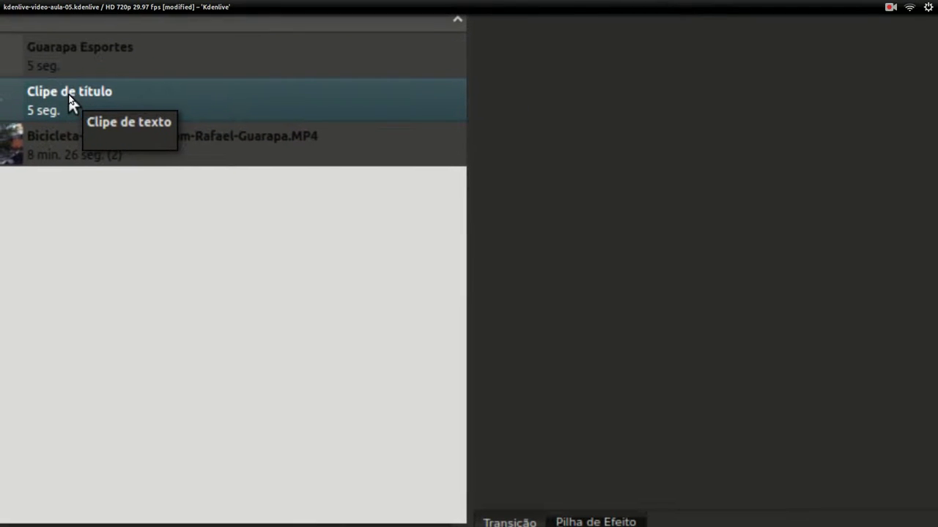
{"action": "double_click", "coordinate": [74, 94]}
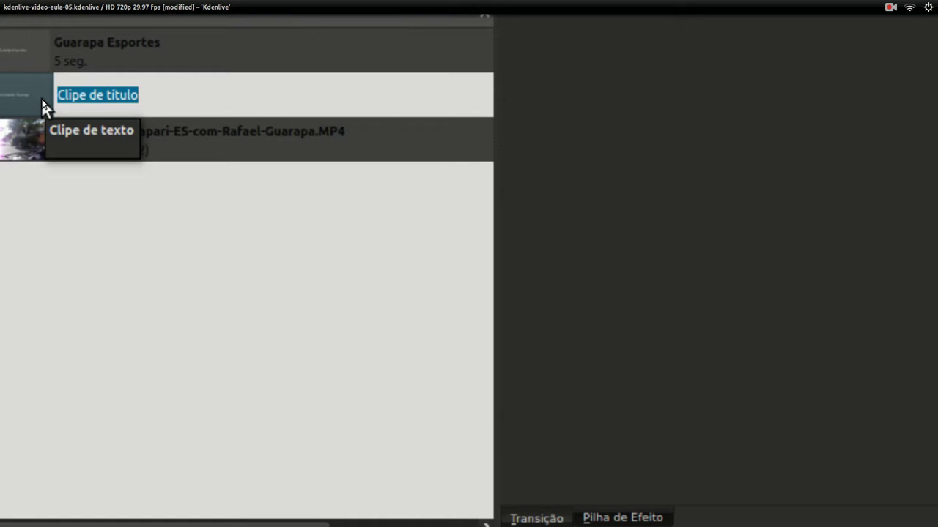
{"action": "type", "text": "Comunidade"}
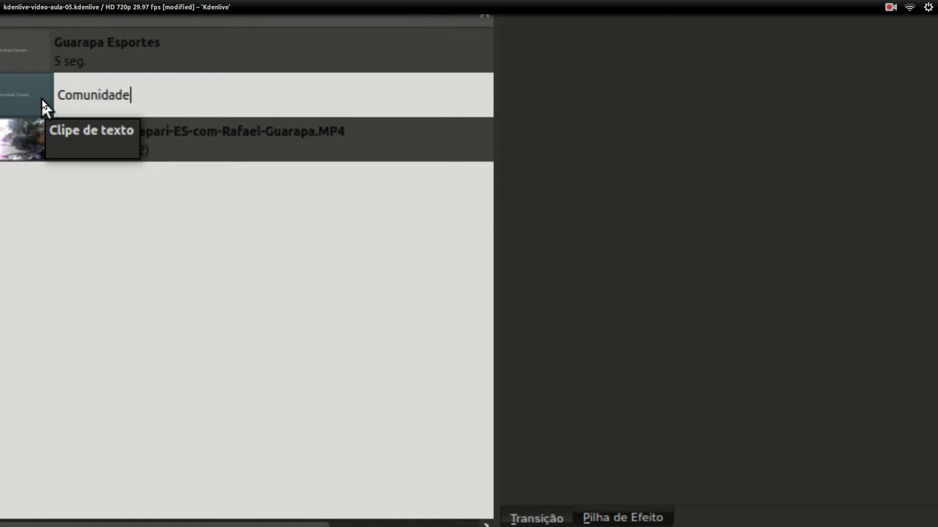
{"action": "type", "text": " Guarapa"}
{"action": "key", "text": "Return"}
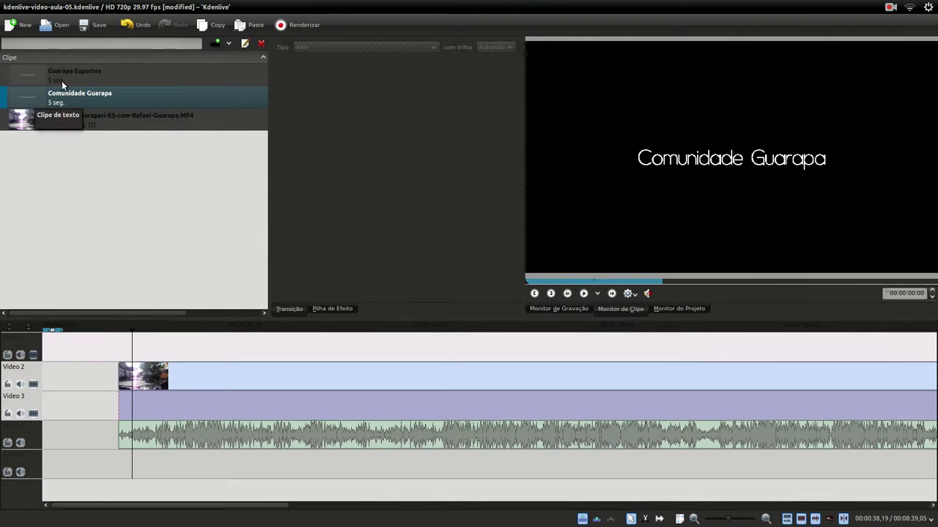
Place the Guarapa Esportes and Comunidade Guarapa title clips back to back at the start of the Video 2 track
{"action": "left_click", "coordinate": [62, 79]}
{"action": "left_click_drag", "start_coordinate": [96, 79], "coordinate": [44, 378]}
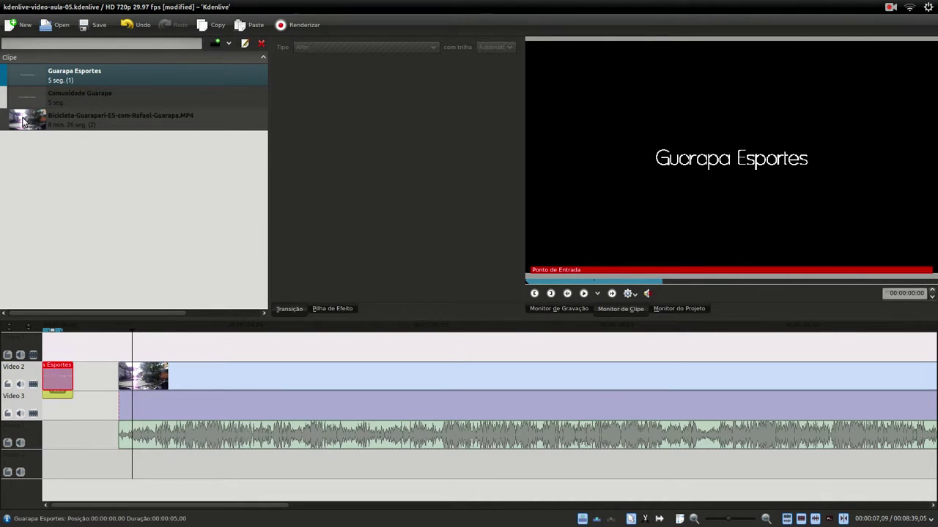
{"action": "left_click_drag", "start_coordinate": [64, 98], "coordinate": [82, 376]}
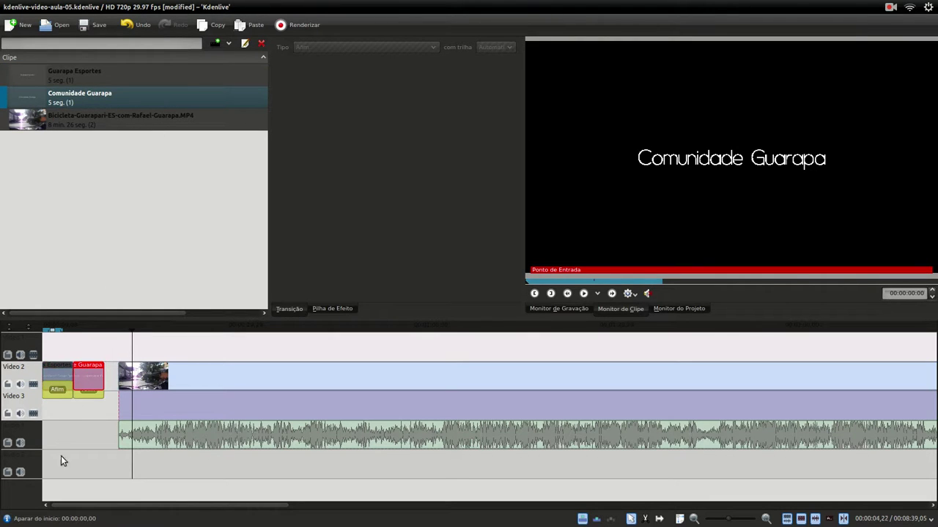
Add the Pan e Zoom effect to the Guarapa Esportes clip on the timeline
{"action": "left_click", "coordinate": [50, 355]}
{"action": "right_click", "coordinate": [53, 373]}
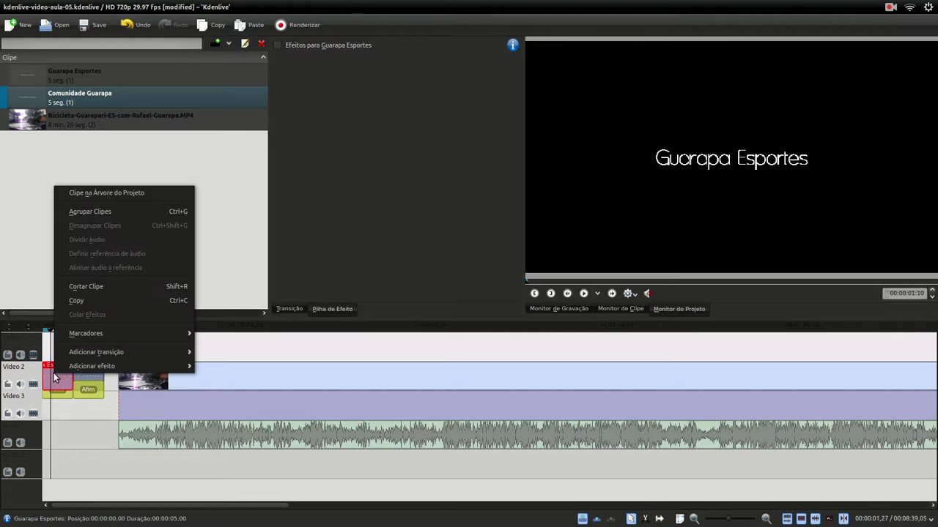
{"action": "mouse_move", "coordinate": [70, 370]}
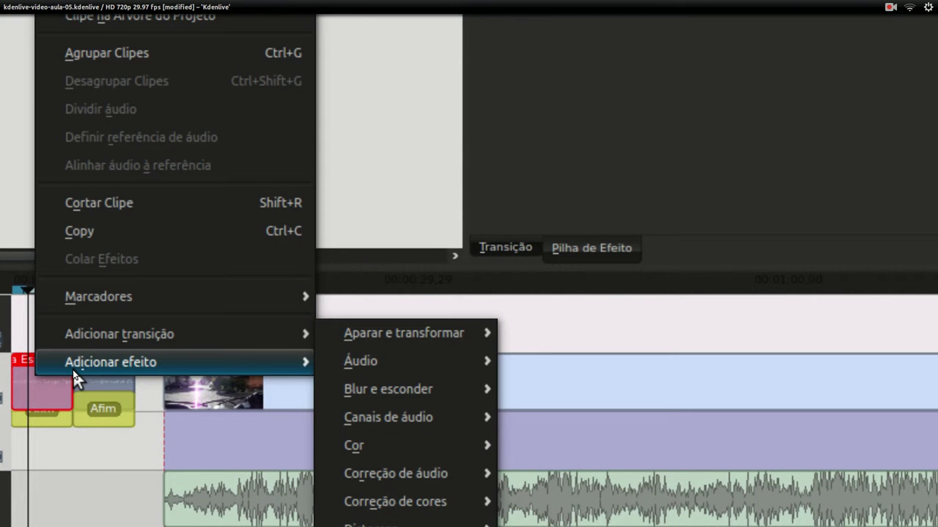
{"action": "mouse_move", "coordinate": [384, 334]}
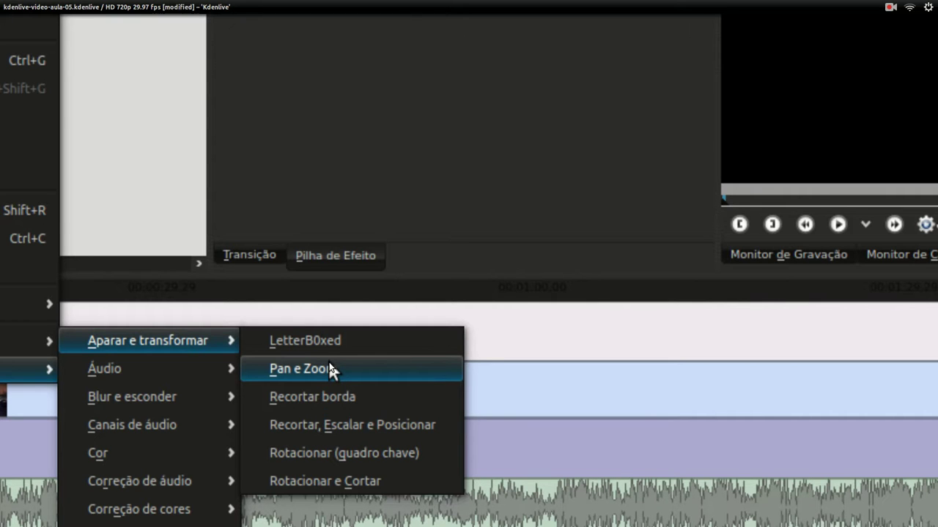
{"action": "left_click", "coordinate": [330, 369]}
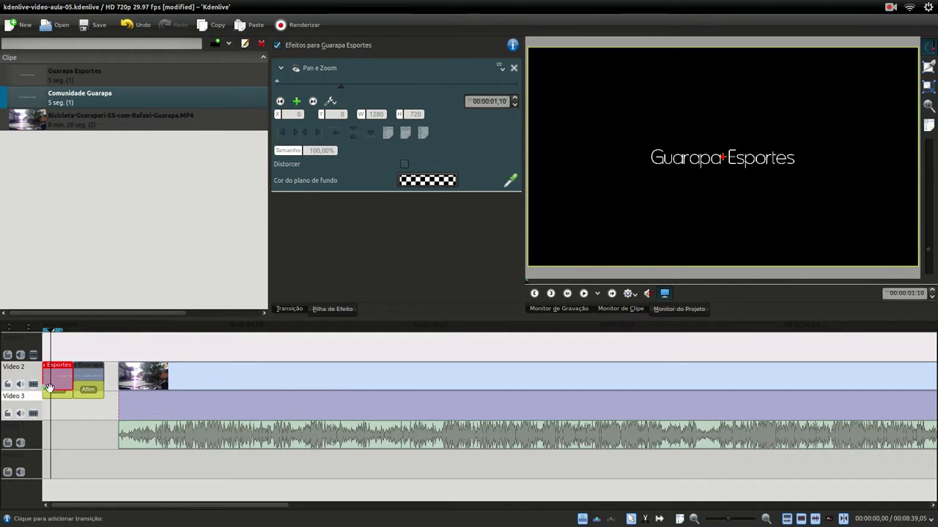
Preview both title clips on the timeline and select the Guarapa Esportes clip to show its Pan e Zoom settings
{"action": "left_click", "coordinate": [86, 353]}
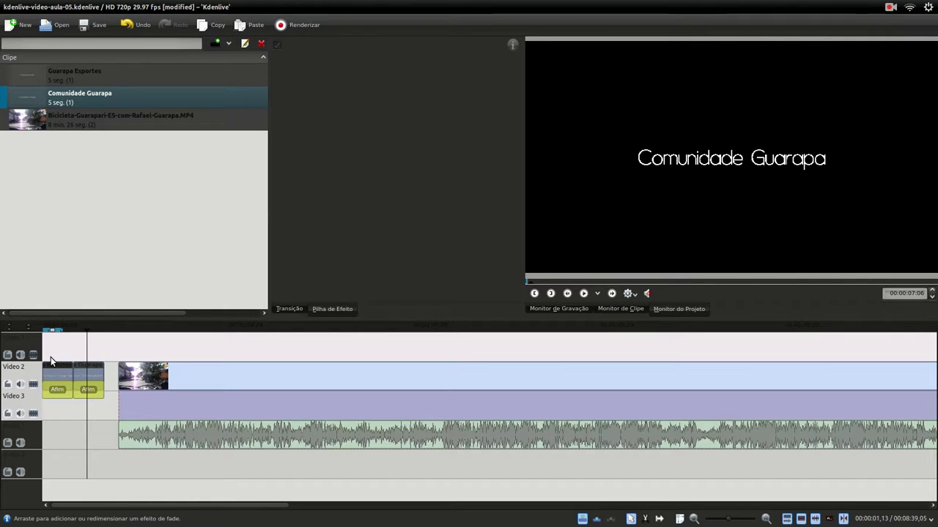
{"action": "left_click", "coordinate": [50, 357]}
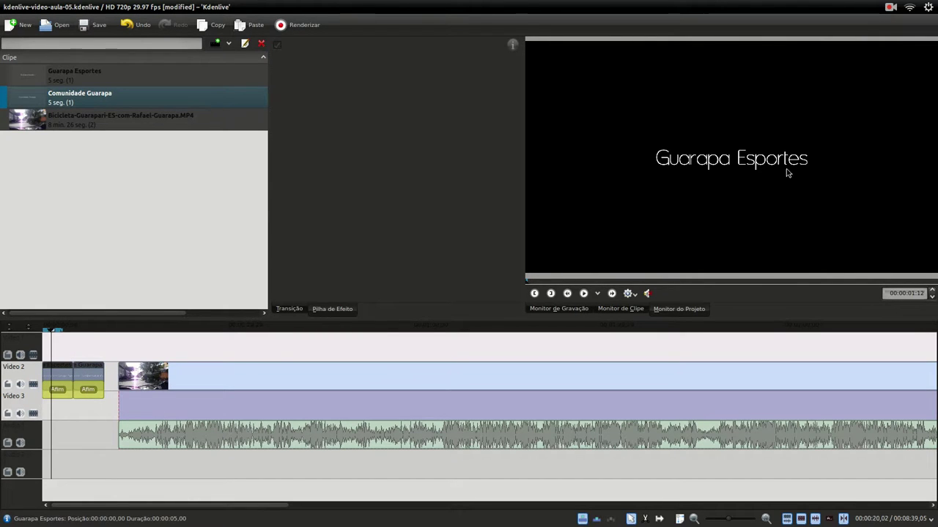
{"action": "left_click", "coordinate": [59, 376]}
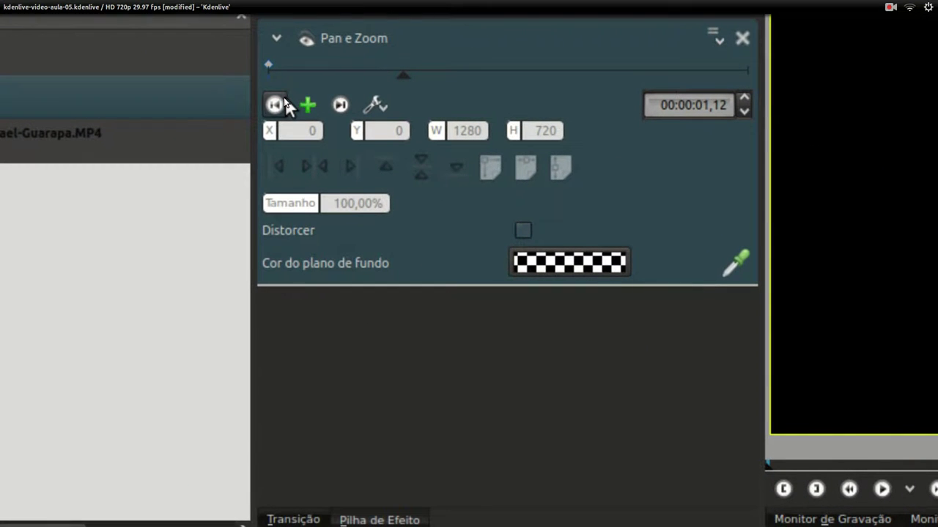
Move the Guarapa Esportes title out past the frame's left edge at the first Pan e Zoom keyframe, to about X -895, Y -71
{"action": "left_click", "coordinate": [280, 101]}
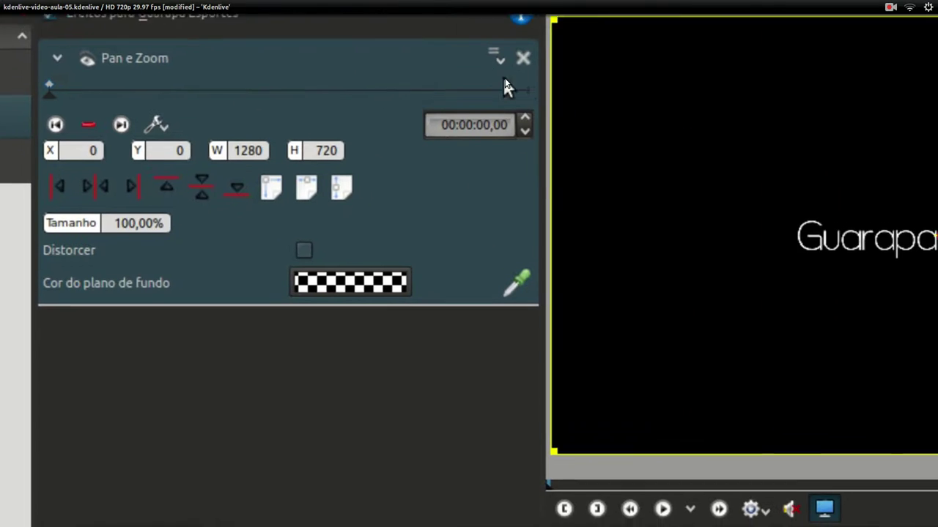
{"action": "left_click", "coordinate": [54, 88]}
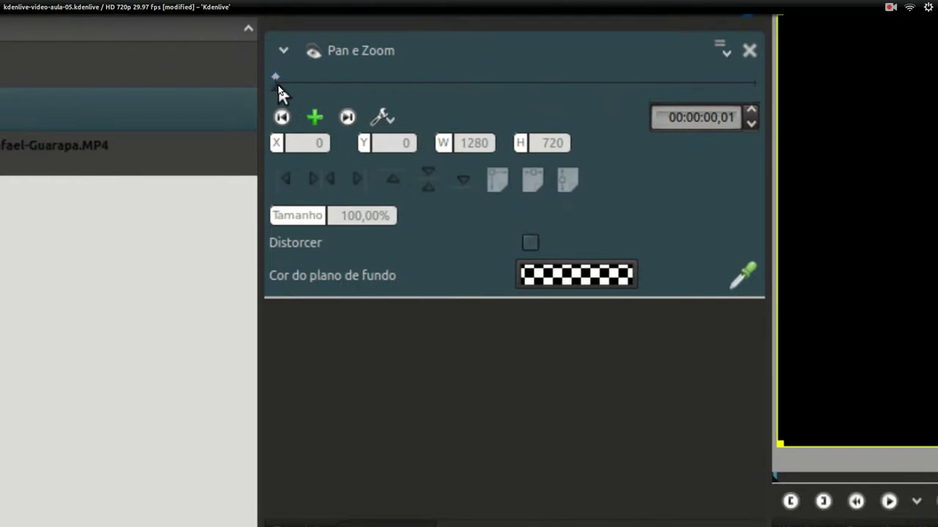
{"action": "left_click_drag", "start_coordinate": [278, 85], "coordinate": [635, 78]}
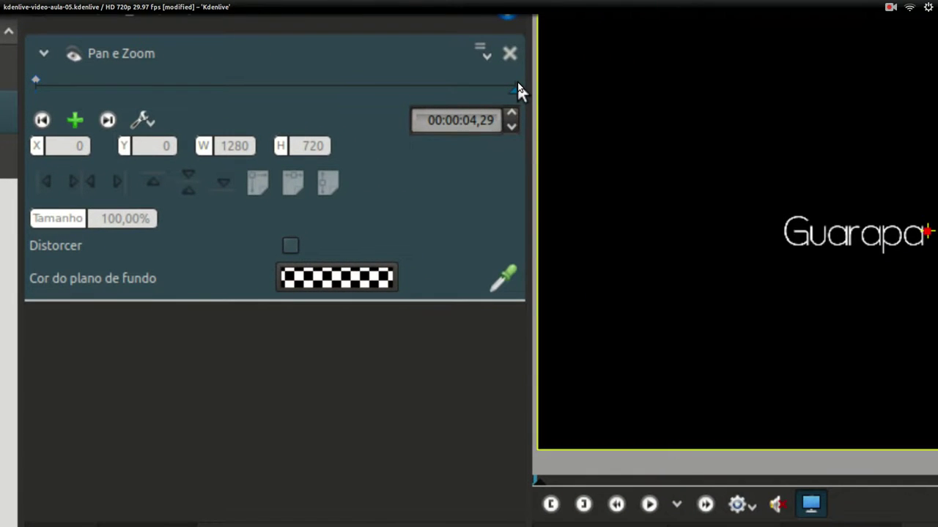
{"action": "left_click_drag", "start_coordinate": [517, 83], "coordinate": [254, 85]}
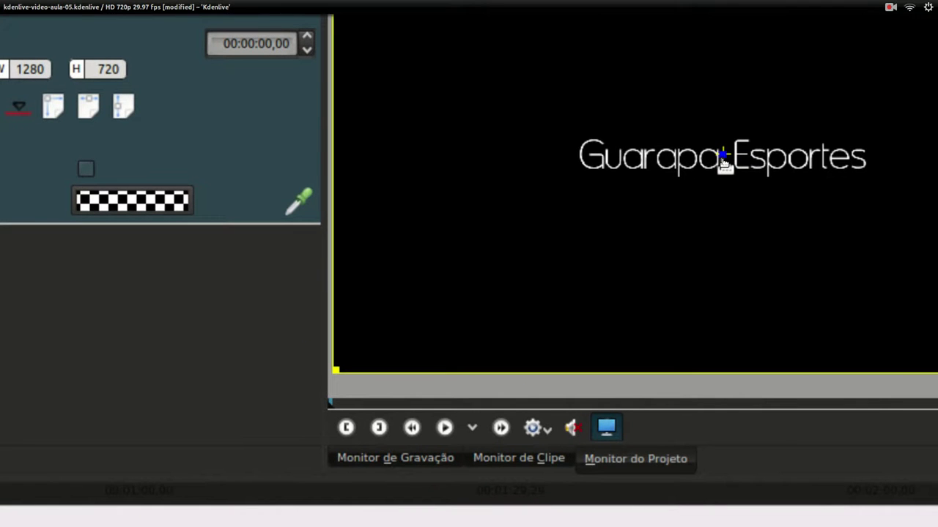
{"action": "left_click_drag", "start_coordinate": [724, 161], "coordinate": [618, 191]}
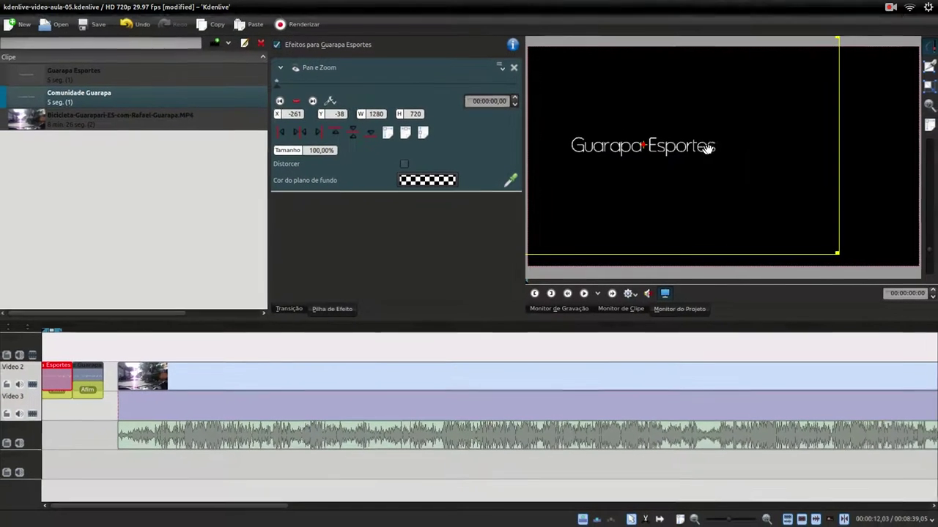
{"action": "left_click_drag", "start_coordinate": [693, 144], "coordinate": [701, 142]}
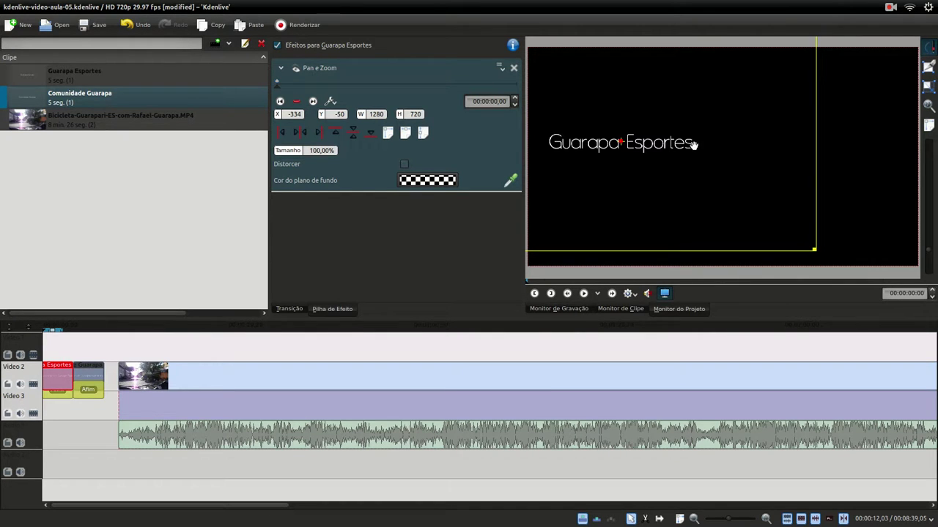
{"action": "left_click_drag", "start_coordinate": [693, 145], "coordinate": [534, 141]}
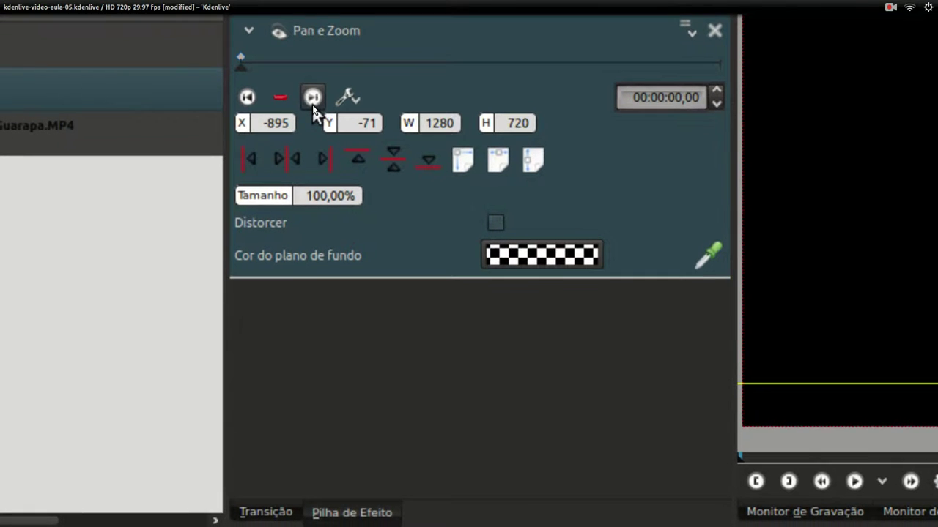
Add a Pan e Zoom keyframe at the end of the Guarapa Esportes clip, at 00:00:04,29
{"action": "left_click", "coordinate": [313, 102]}
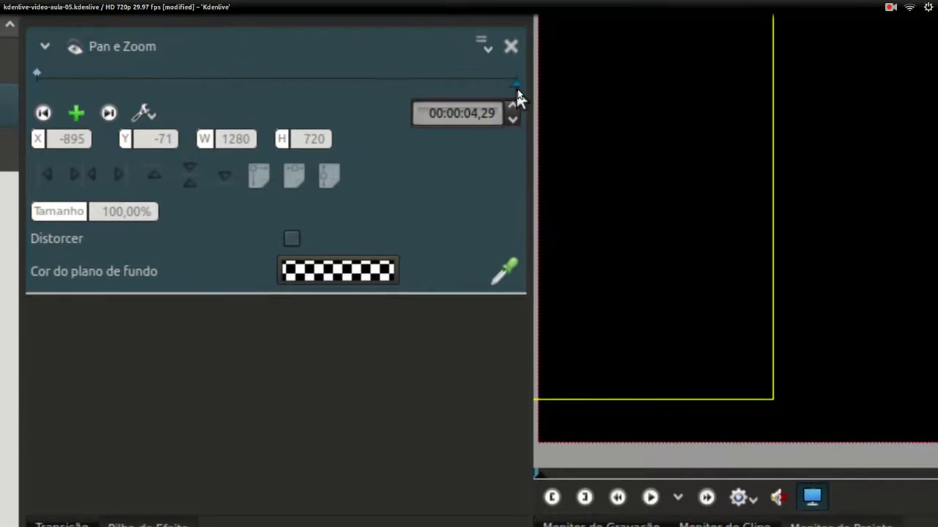
{"action": "left_click_drag", "start_coordinate": [516, 89], "coordinate": [223, 89]}
{"action": "left_click_drag", "start_coordinate": [370, 85], "coordinate": [603, 85]}
{"action": "left_click_drag", "start_coordinate": [489, 91], "coordinate": [528, 94]}
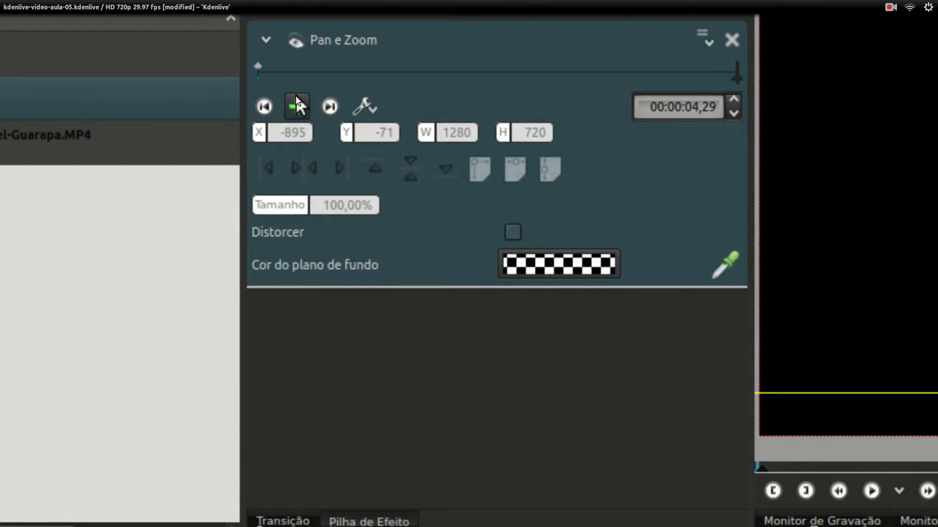
{"action": "left_click", "coordinate": [296, 103]}
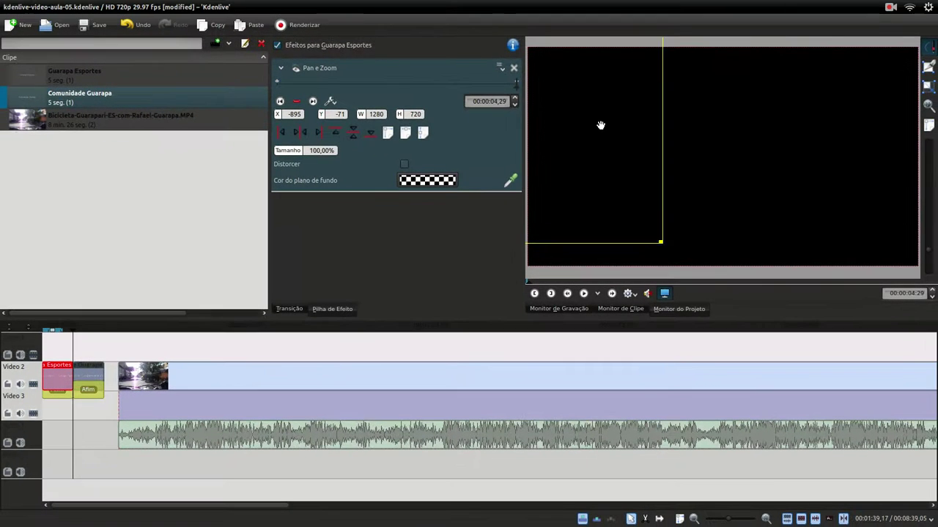
Bring the Guarapa Esportes title back into the frame at the last keyframe, level with its start position, at about X -1, Y -71
{"action": "left_click_drag", "start_coordinate": [601, 125], "coordinate": [724, 125]}
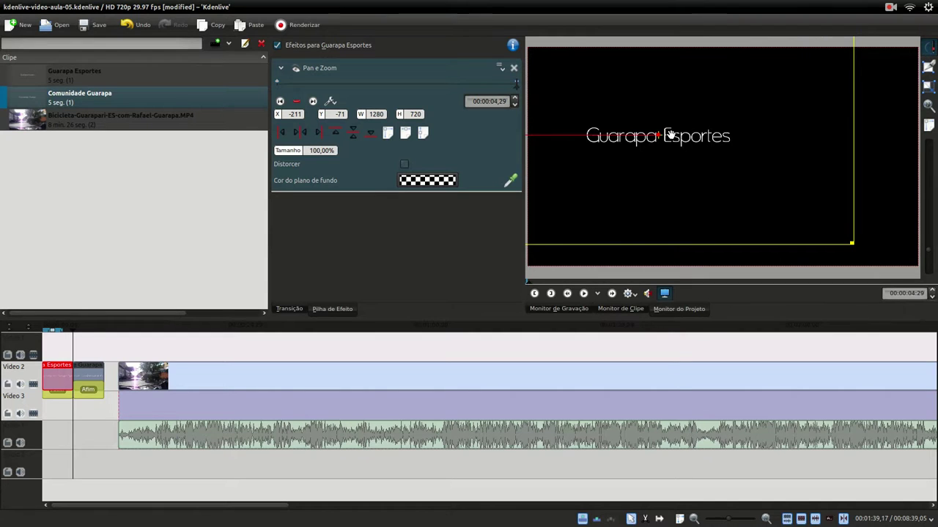
{"action": "left_click_drag", "start_coordinate": [670, 135], "coordinate": [738, 123]}
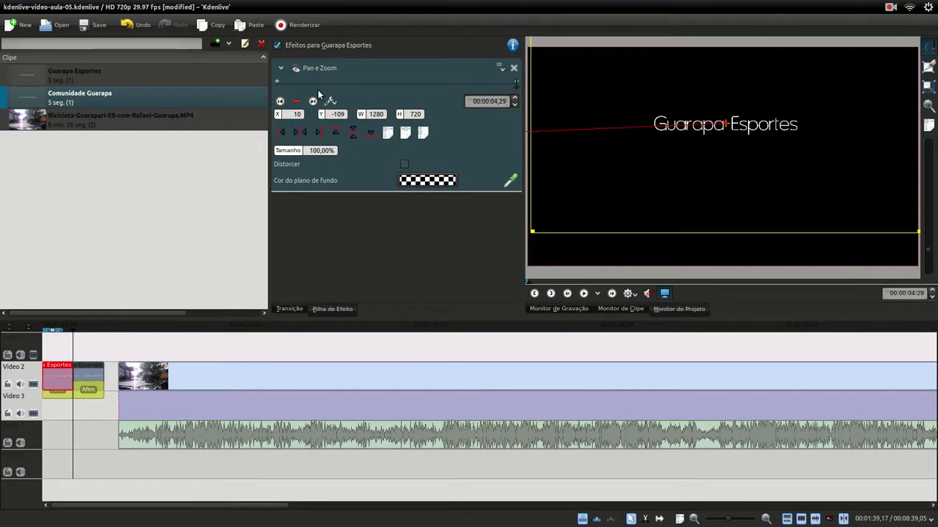
{"action": "left_click", "coordinate": [280, 103]}
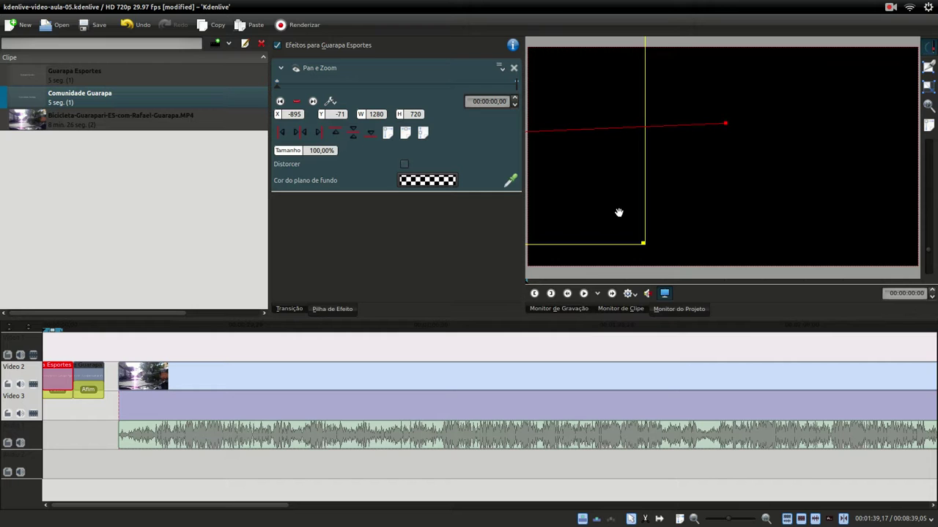
{"action": "left_click", "coordinate": [312, 102]}
{"action": "mouse_move", "coordinate": [724, 133]}
{"action": "left_mouse_down"}
{"action": "mouse_move", "coordinate": [768, 133]}
{"action": "mouse_move", "coordinate": [718, 132]}
{"action": "mouse_move", "coordinate": [733, 139]}
{"action": "left_mouse_up"}
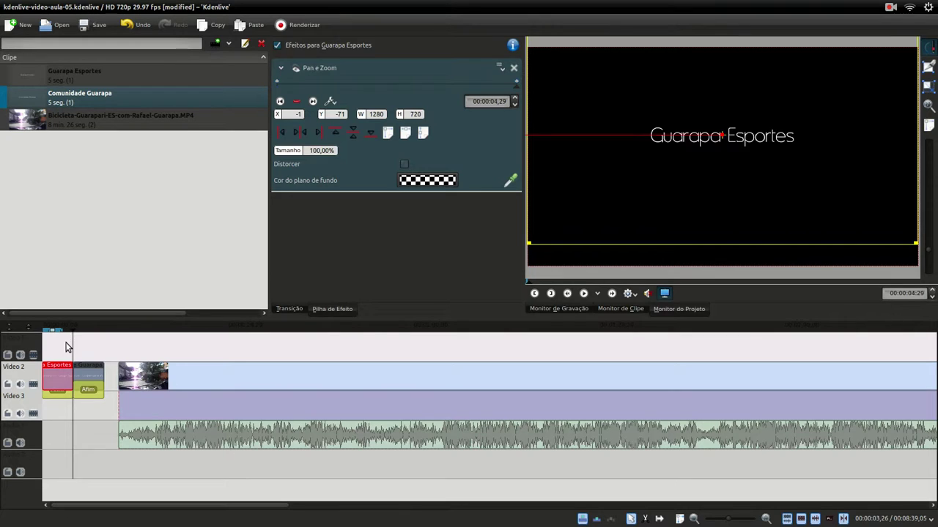
Scrub through the Guarapa Esportes clip to check the title's slide-in movement and return to the timeline start
{"action": "mouse_move", "coordinate": [66, 349]}
{"action": "left_mouse_down"}
{"action": "mouse_move", "coordinate": [43, 343]}
{"action": "mouse_move", "coordinate": [62, 343]}
{"action": "left_mouse_up"}
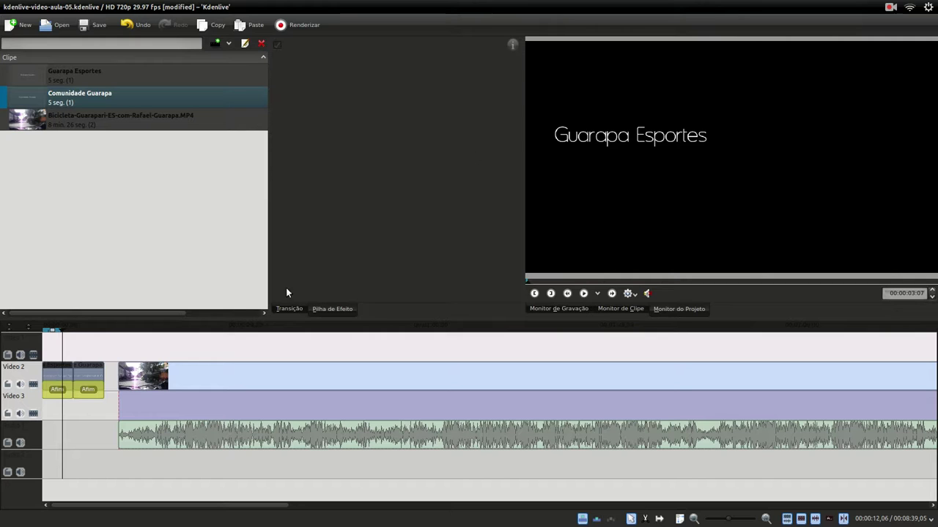
{"action": "mouse_move", "coordinate": [65, 340]}
{"action": "left_mouse_down"}
{"action": "mouse_move", "coordinate": [34, 334]}
{"action": "mouse_move", "coordinate": [87, 335]}
{"action": "mouse_move", "coordinate": [56, 327]}
{"action": "mouse_move", "coordinate": [73, 332]}
{"action": "left_mouse_up"}
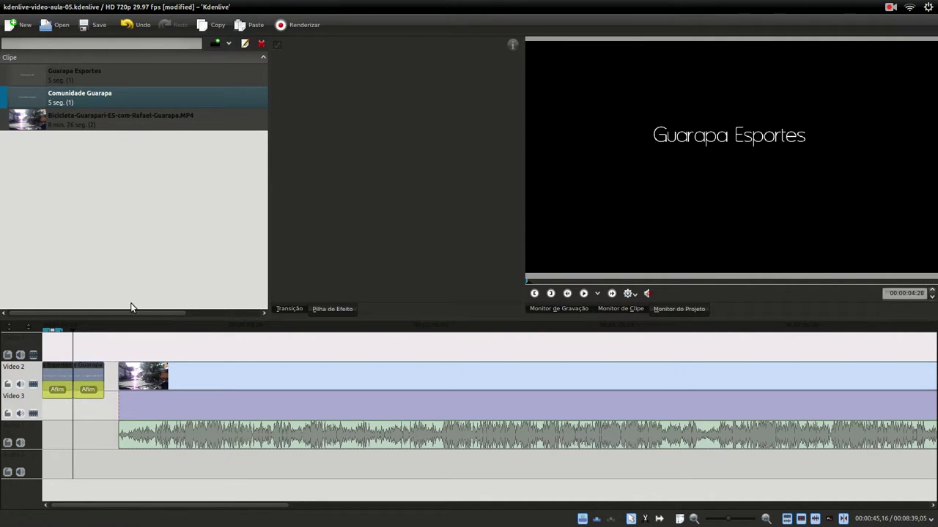
{"action": "left_click_drag", "start_coordinate": [70, 357], "coordinate": [40, 330]}
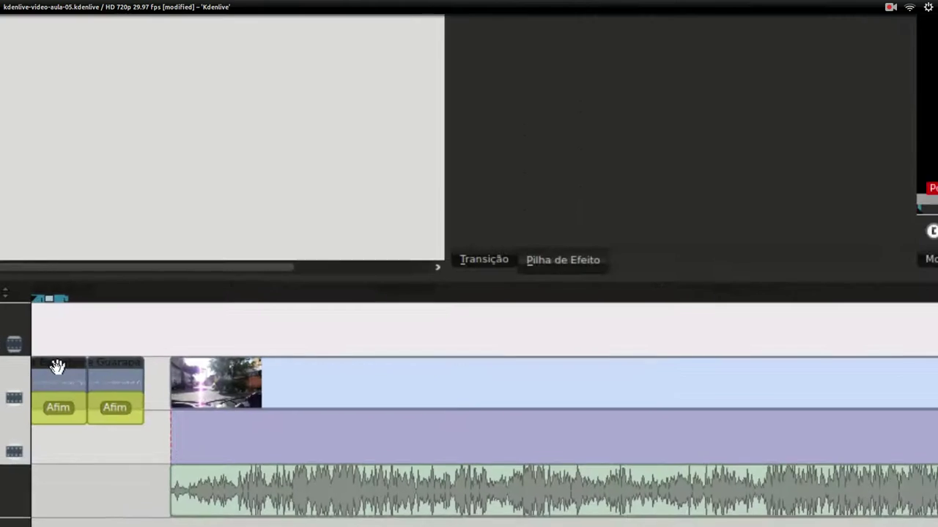
Move the Comunidade Guarapa clip to the start of the Video 3 track, directly beneath the Guarapa Esportes clip
{"action": "left_click", "coordinate": [57, 370]}
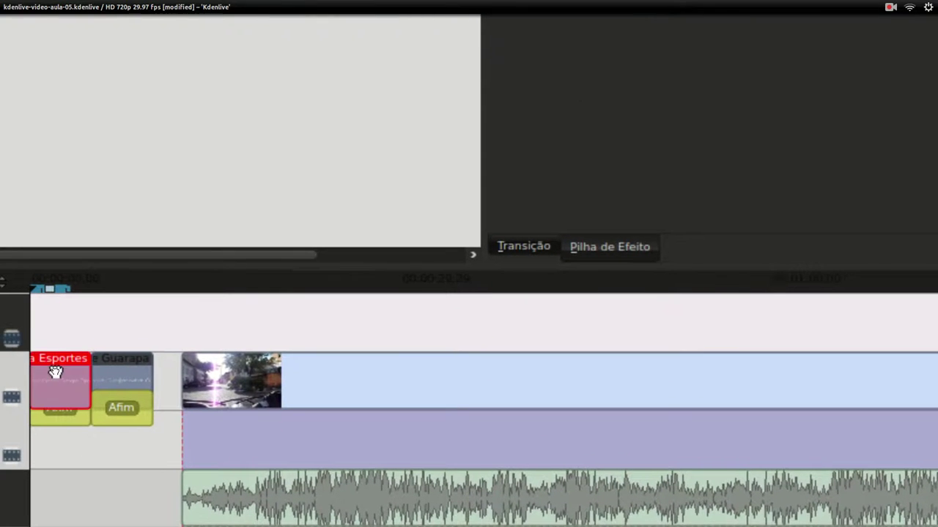
{"action": "left_click", "coordinate": [123, 363]}
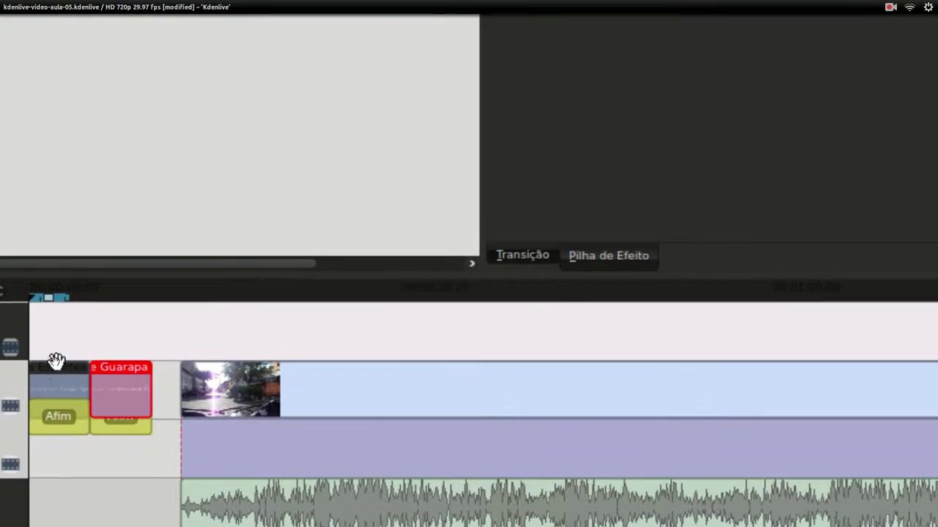
{"action": "left_click", "coordinate": [53, 362]}
{"action": "left_click", "coordinate": [123, 373]}
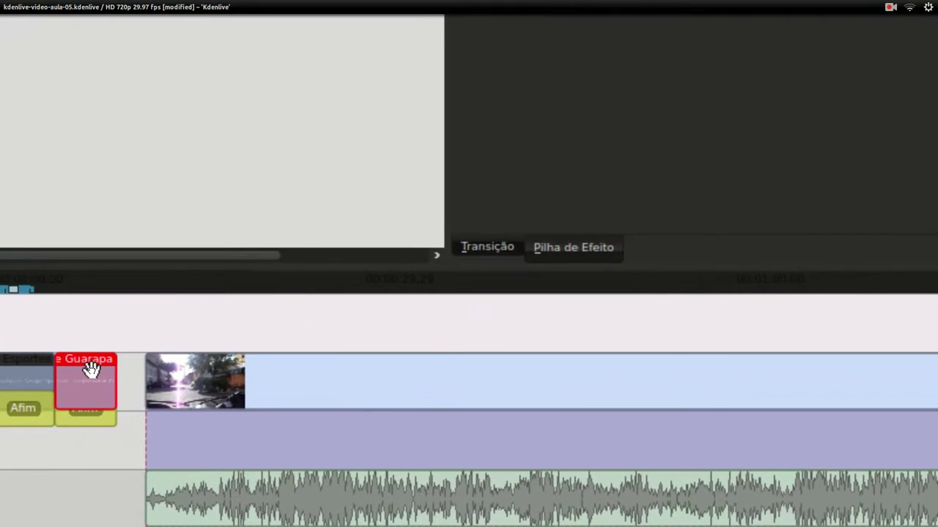
{"action": "left_click_drag", "start_coordinate": [131, 344], "coordinate": [12, 404]}
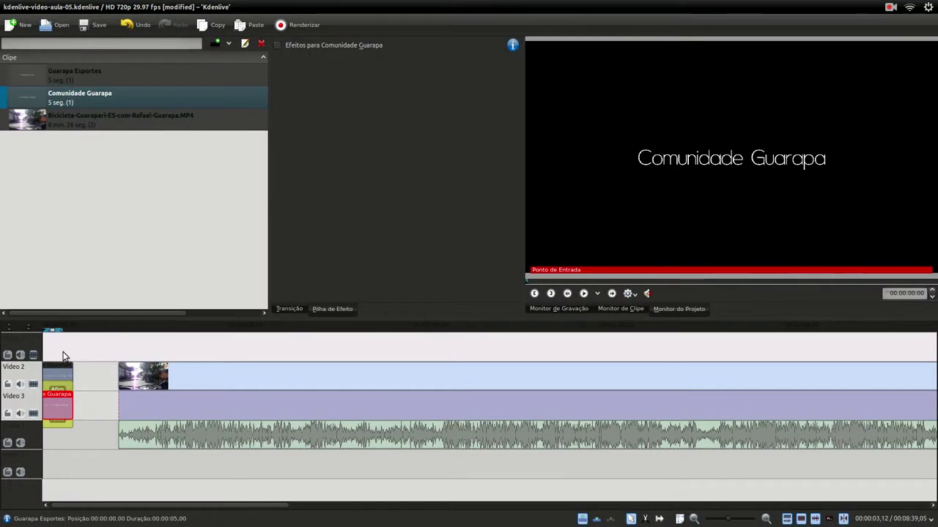
Scrub through the two stacked title clips to check how they display together
{"action": "left_click", "coordinate": [81, 399]}
{"action": "left_click", "coordinate": [63, 349]}
{"action": "mouse_move", "coordinate": [63, 348]}
{"action": "left_mouse_down"}
{"action": "mouse_move", "coordinate": [72, 343]}
{"action": "mouse_move", "coordinate": [45, 348]}
{"action": "left_mouse_up"}
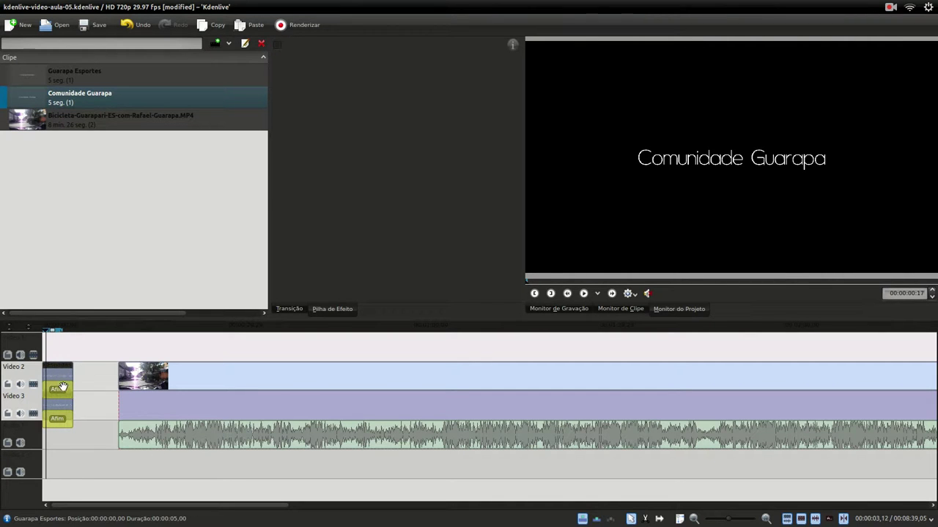
Try the addition, alphaatop and alphain types on the Guarapa Esportes clip's transition, and restore Afim
{"action": "left_click", "coordinate": [57, 389]}
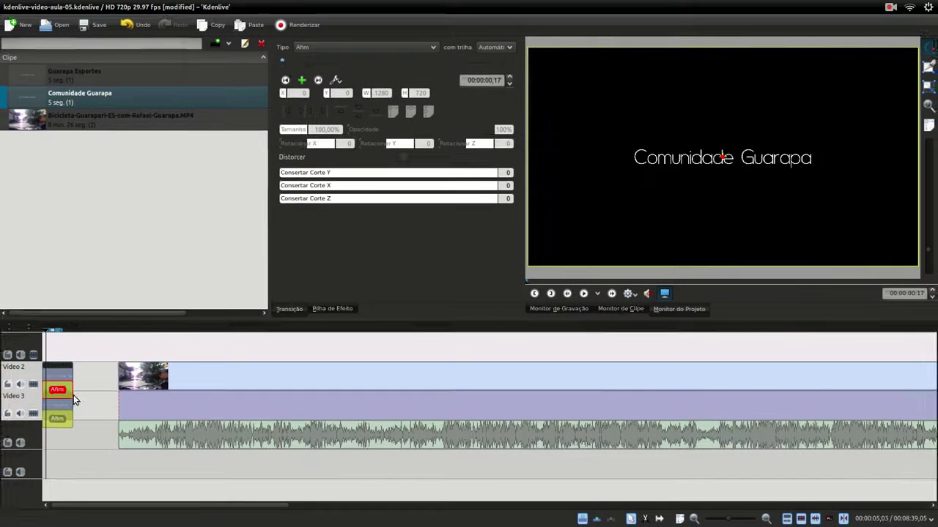
{"action": "left_click", "coordinate": [355, 47]}
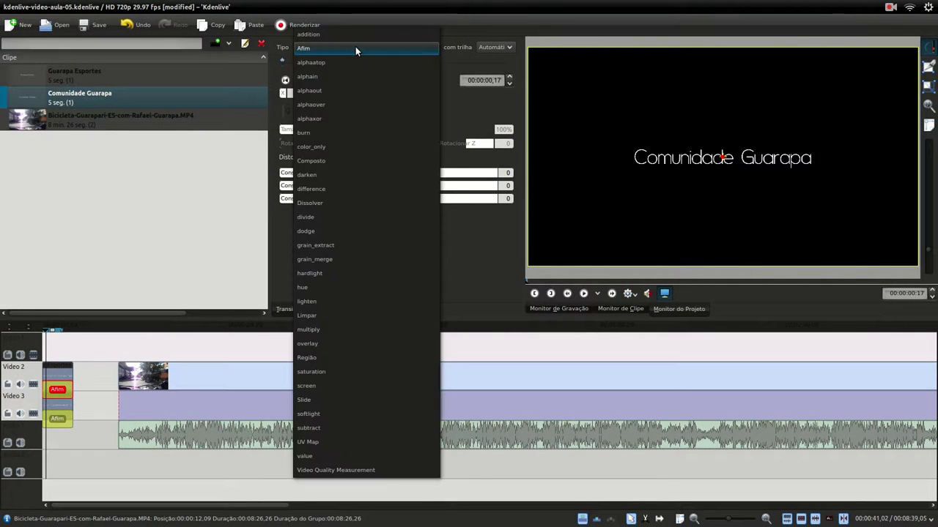
{"action": "left_click", "coordinate": [350, 34]}
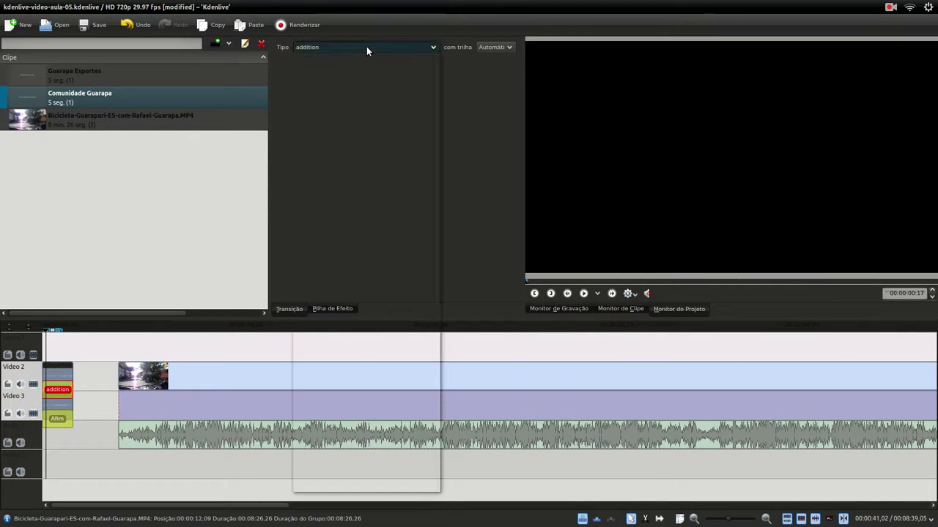
{"action": "left_click", "coordinate": [366, 46]}
{"action": "left_click", "coordinate": [366, 63]}
{"action": "left_click", "coordinate": [365, 47]}
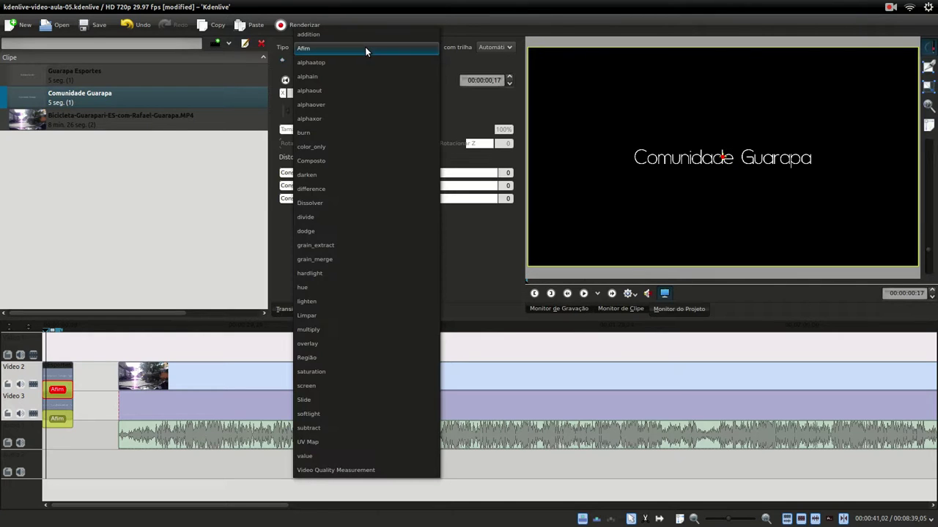
{"action": "left_click", "coordinate": [365, 47]}
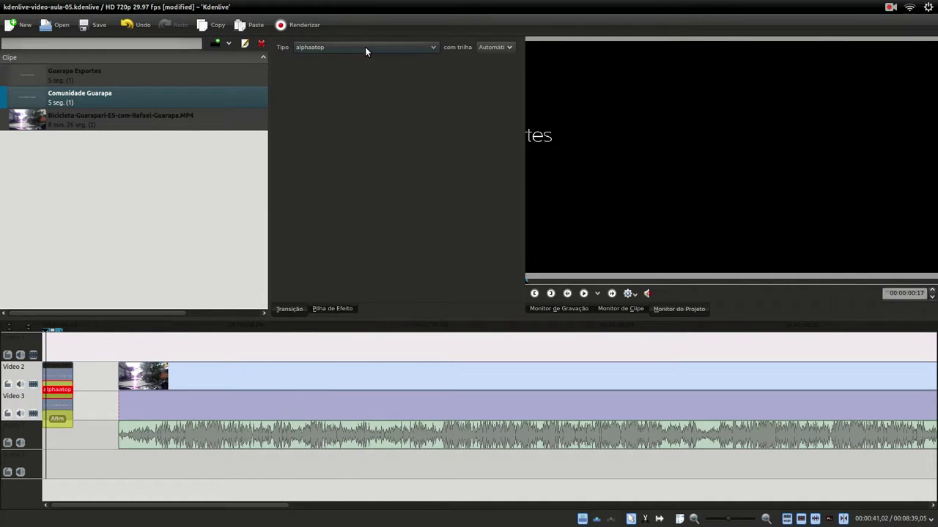
{"action": "left_click", "coordinate": [365, 47]}
{"action": "left_click", "coordinate": [365, 47]}
{"action": "left_click", "coordinate": [365, 47]}
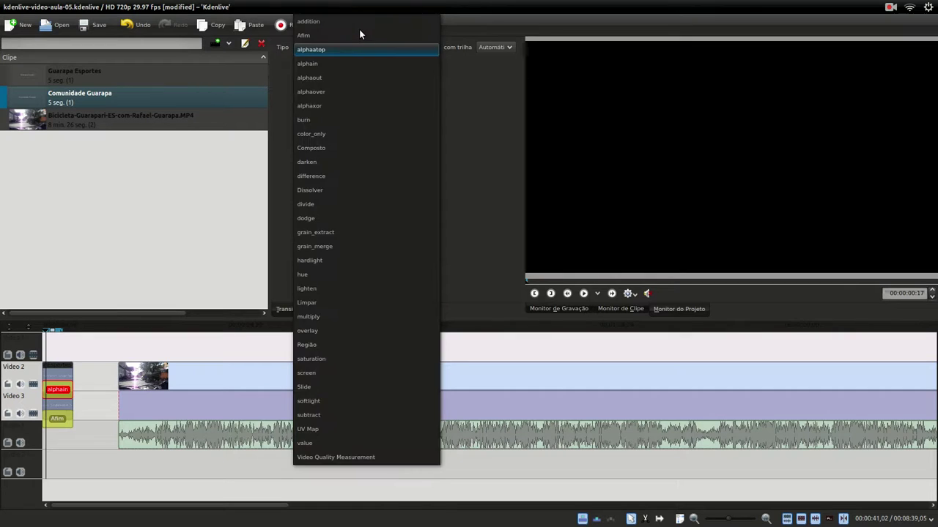
{"action": "left_click", "coordinate": [359, 30]}
{"action": "left_click", "coordinate": [366, 47]}
{"action": "left_click", "coordinate": [360, 34]}
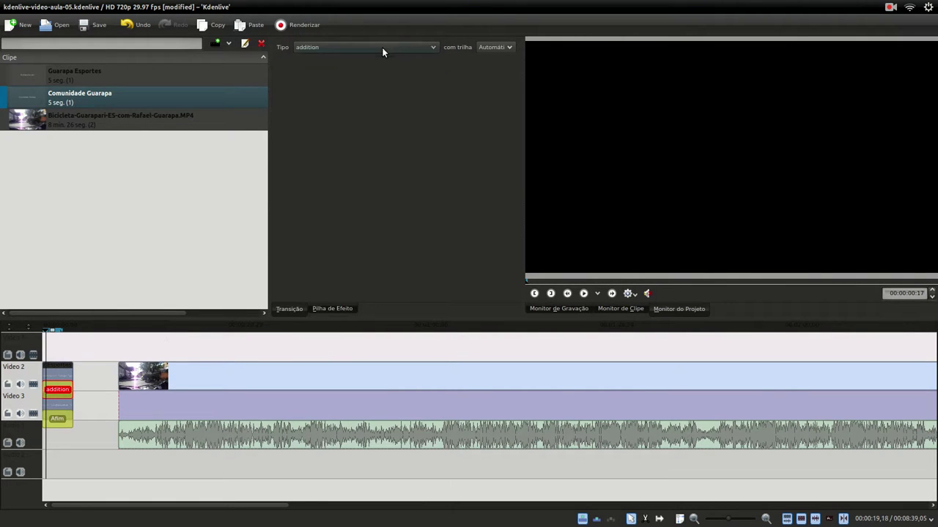
{"action": "left_click", "coordinate": [382, 51]}
{"action": "left_click", "coordinate": [382, 63]}
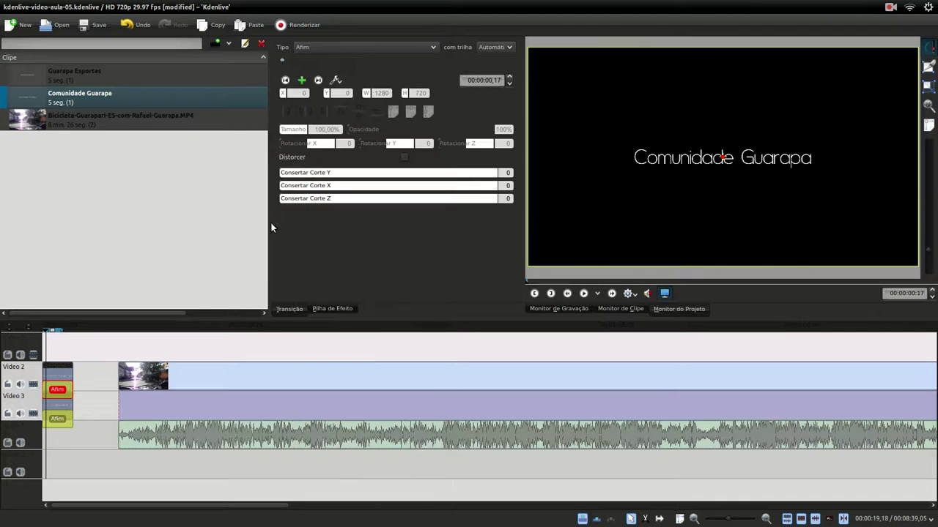
Play back the stacked title clips from the start of the timeline to check the overlay
{"action": "left_click", "coordinate": [61, 349]}
{"action": "key", "text": "space"}
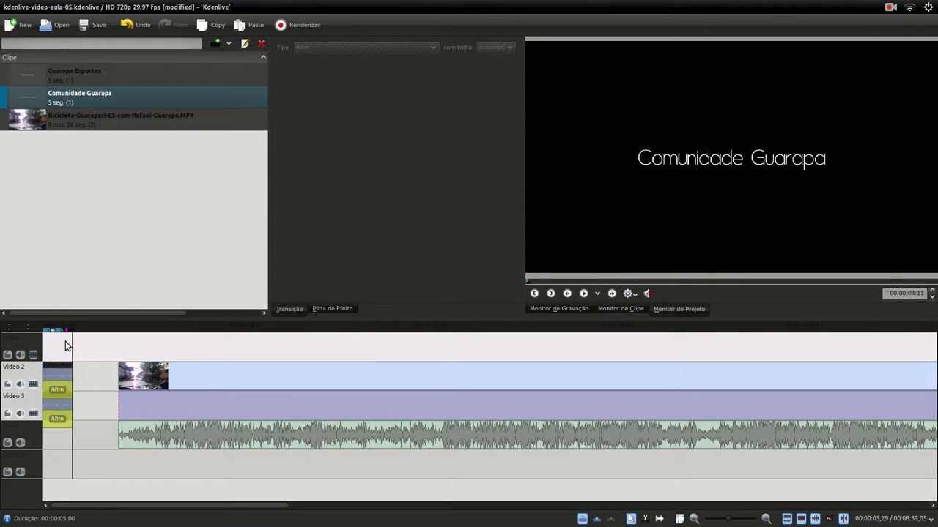
{"action": "mouse_move", "coordinate": [60, 340]}
{"action": "left_mouse_down"}
{"action": "mouse_move", "coordinate": [31, 332]}
{"action": "mouse_move", "coordinate": [42, 334]}
{"action": "left_mouse_up"}
{"action": "key", "text": "space"}
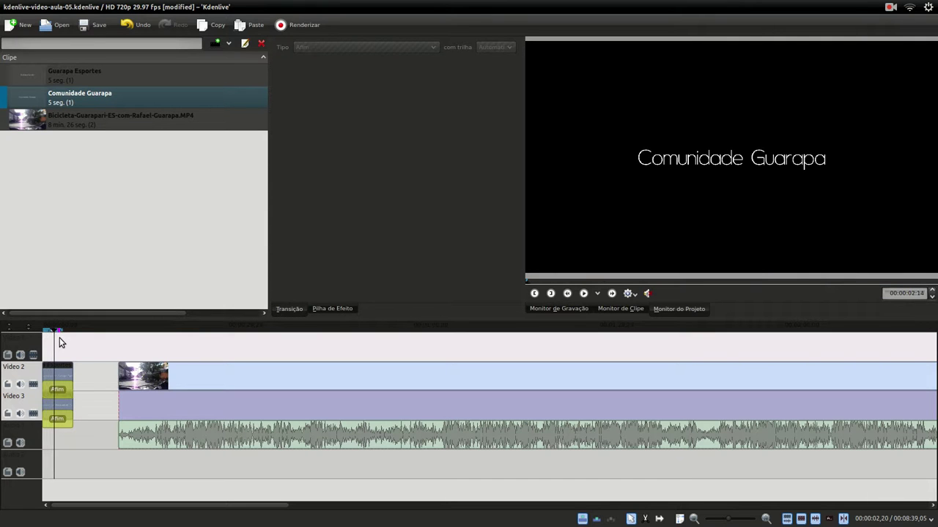
Delete the Afim transition attached to the Comunidade Guarapa clip on Video 3 and play back the titles from the start
{"action": "left_click", "coordinate": [62, 377]}
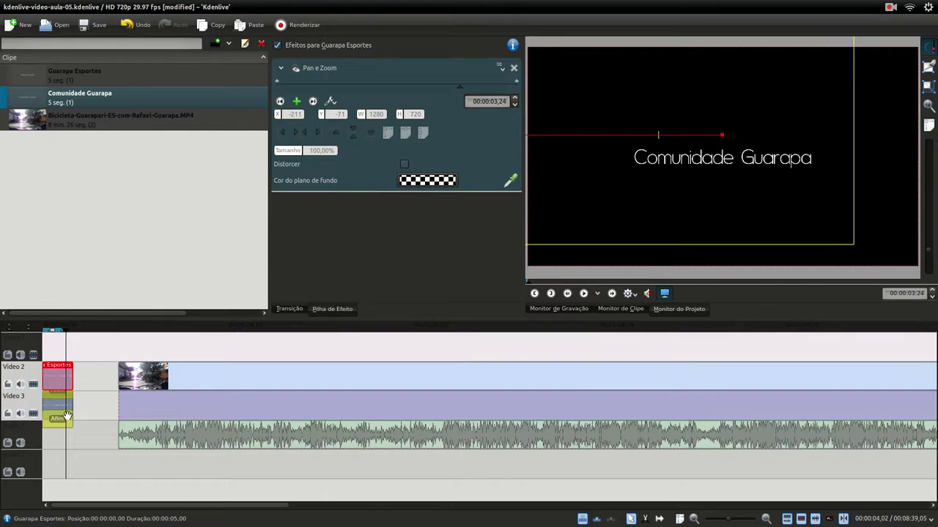
{"action": "left_click", "coordinate": [66, 416]}
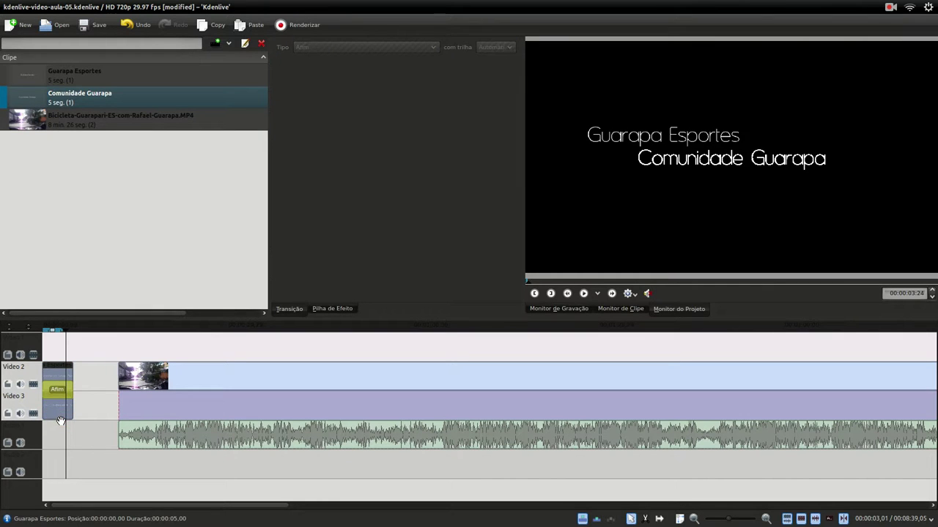
{"action": "left_click", "coordinate": [42, 349]}
{"action": "key", "text": "space"}
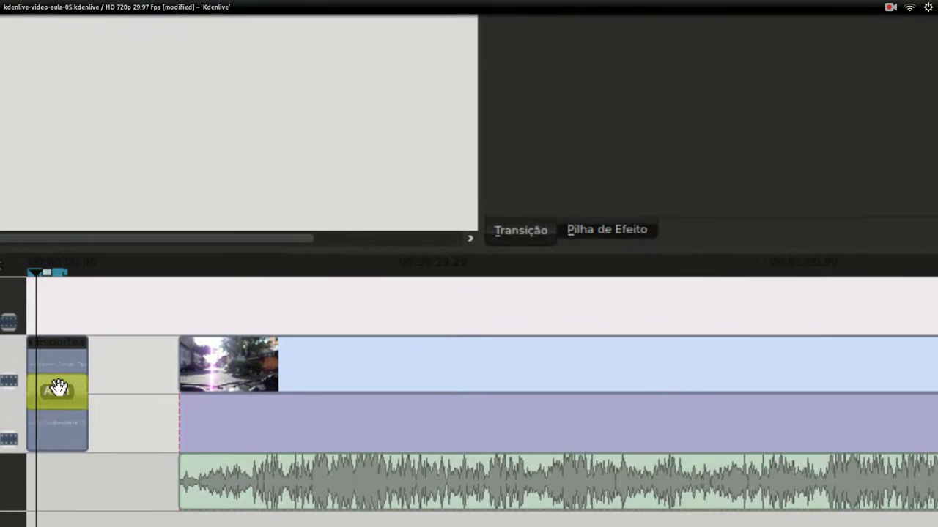
Inspect the remaining Afim transition and the Guarapa Esportes and Comunidade Guarapa clips it joins on the timeline
{"action": "left_click", "coordinate": [58, 355]}
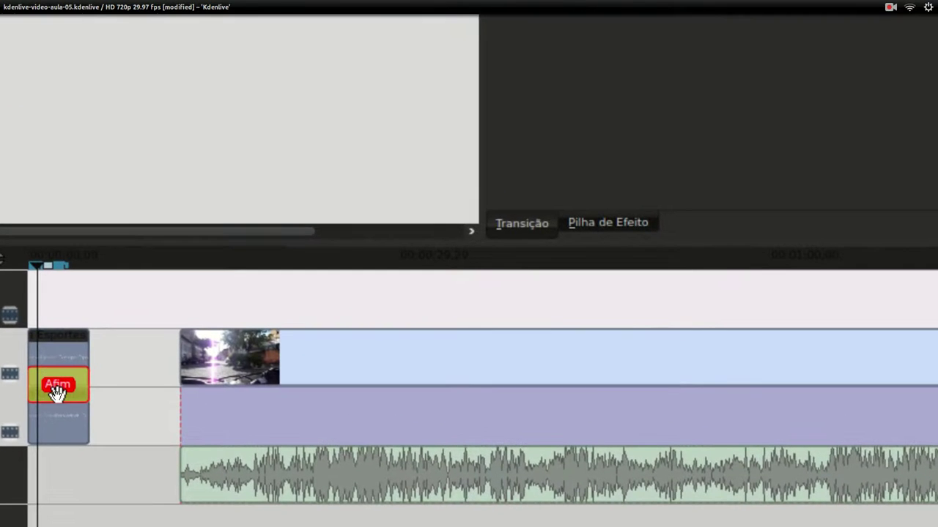
{"action": "left_click", "coordinate": [57, 368]}
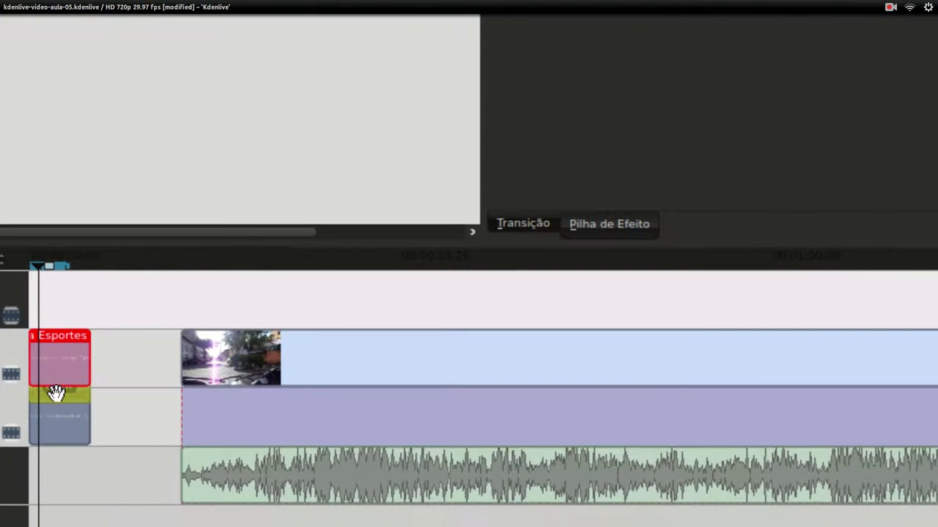
{"action": "left_click", "coordinate": [59, 427]}
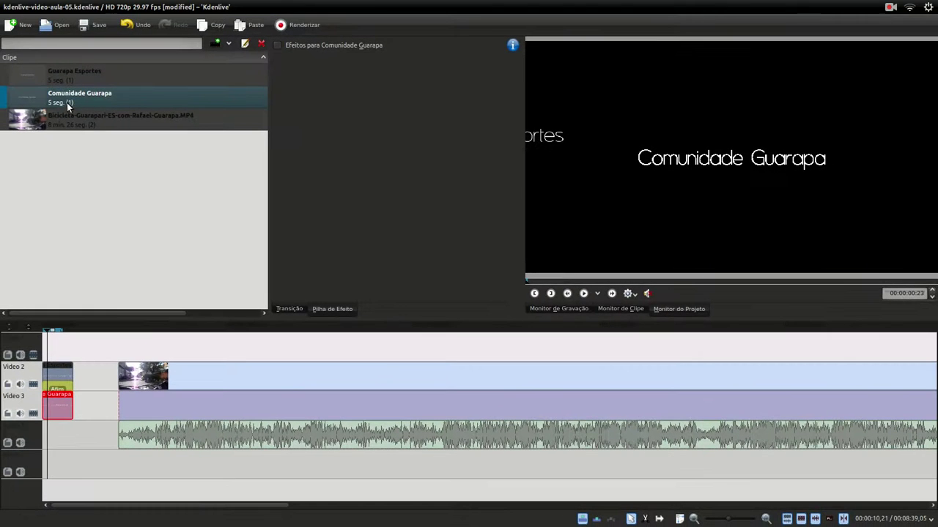
Check the background opacity in the Comunidade Guarapa title's properties and close them without changes
{"action": "right_click", "coordinate": [66, 100]}
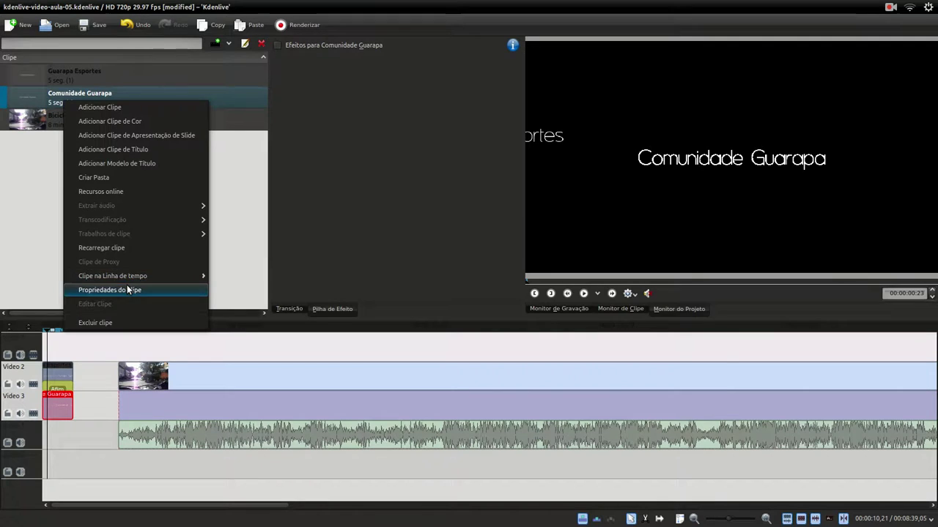
{"action": "left_click", "coordinate": [127, 291]}
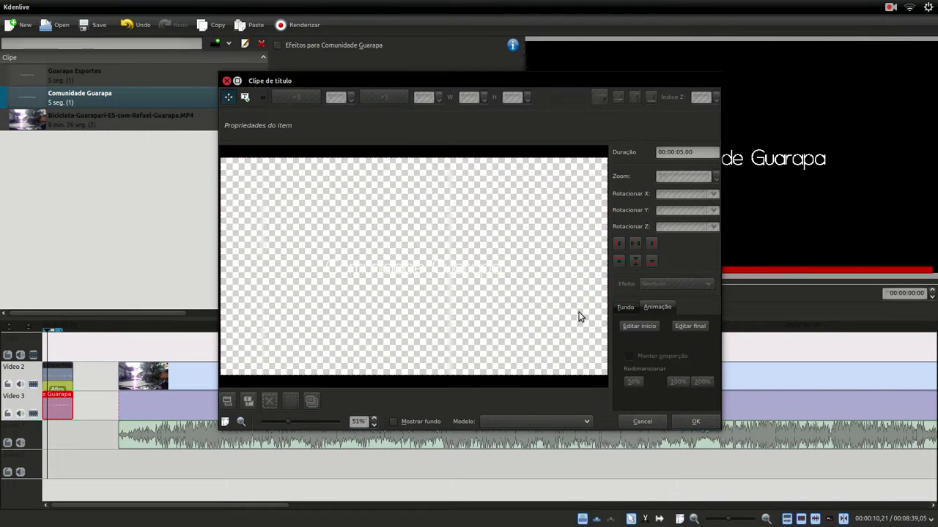
{"action": "left_click", "coordinate": [625, 307]}
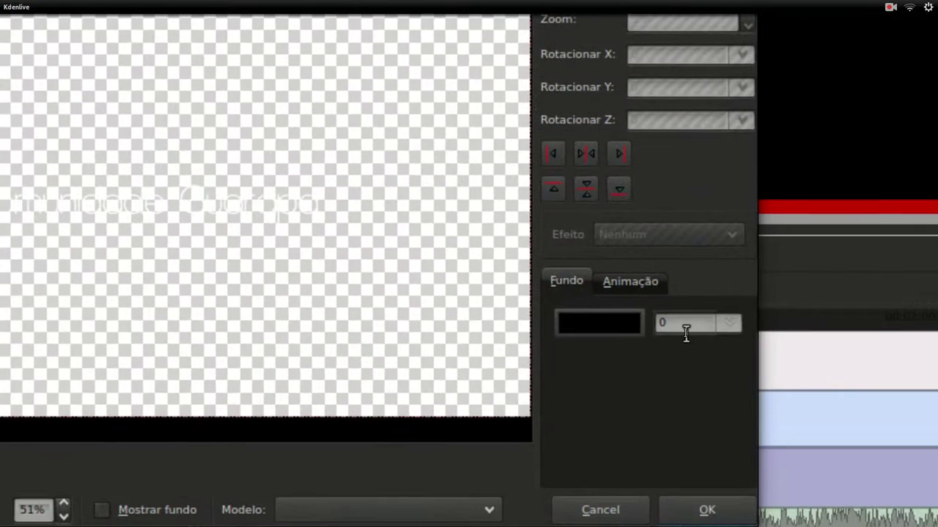
{"action": "double_click", "coordinate": [684, 329]}
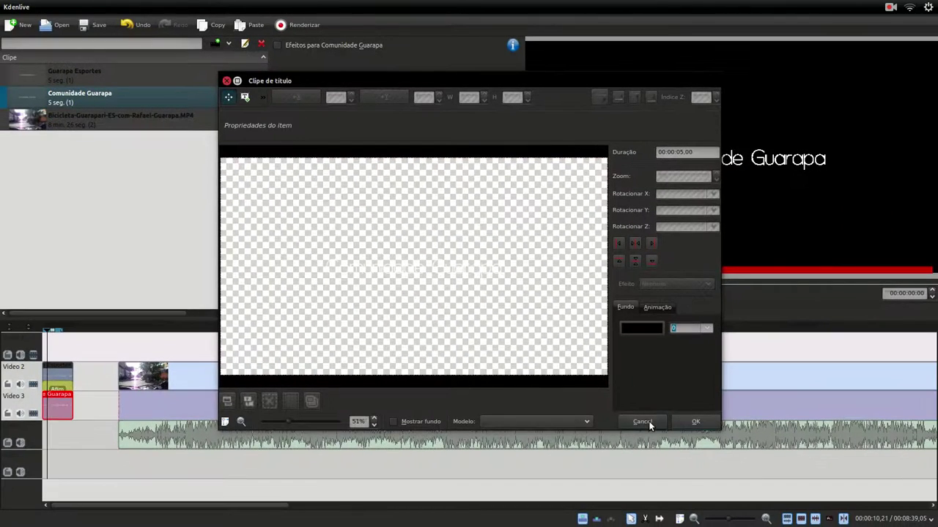
{"action": "left_click", "coordinate": [648, 424]}
Set the Guarapa Esportes title's background opacity to 255
{"action": "left_click", "coordinate": [108, 74]}
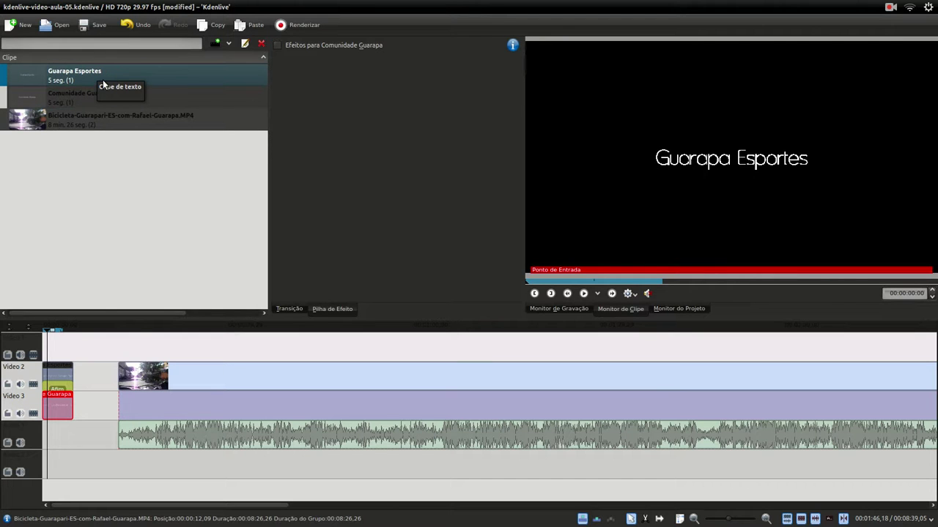
{"action": "right_click", "coordinate": [104, 79]}
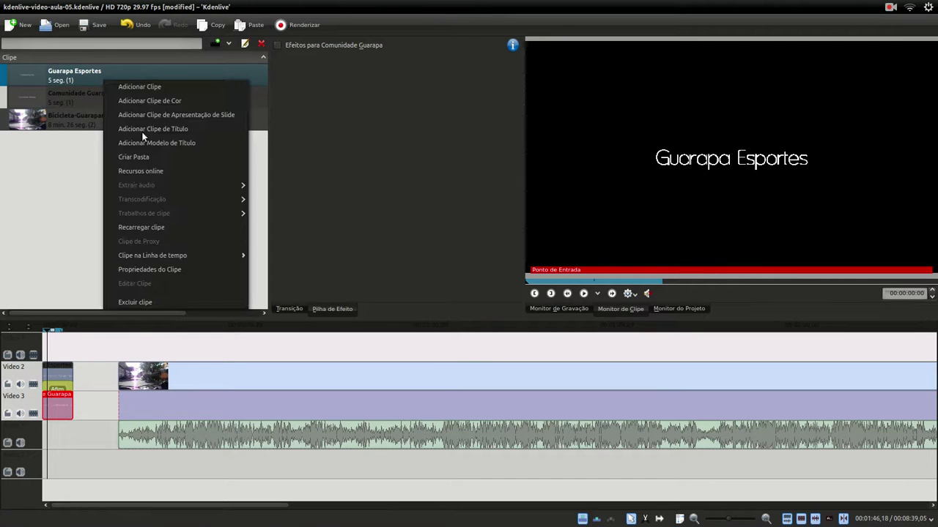
{"action": "left_click", "coordinate": [179, 268]}
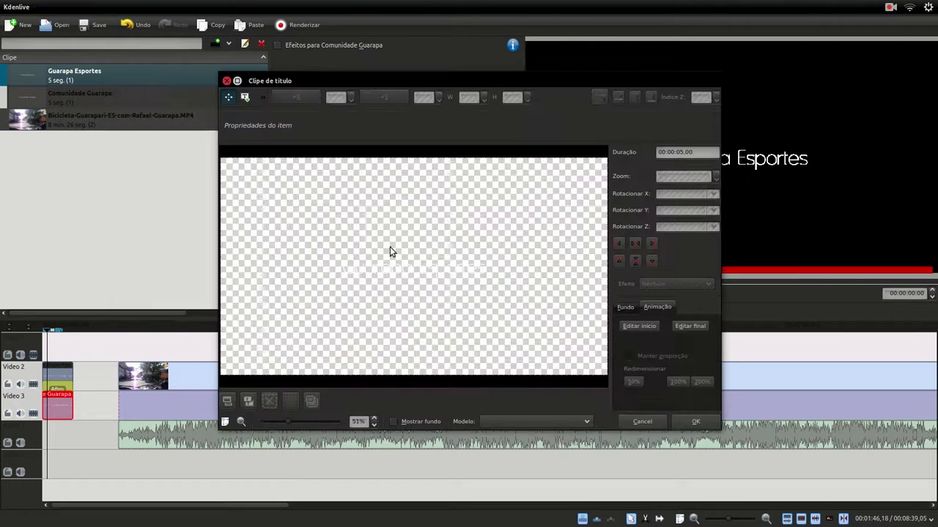
{"action": "left_click", "coordinate": [629, 306]}
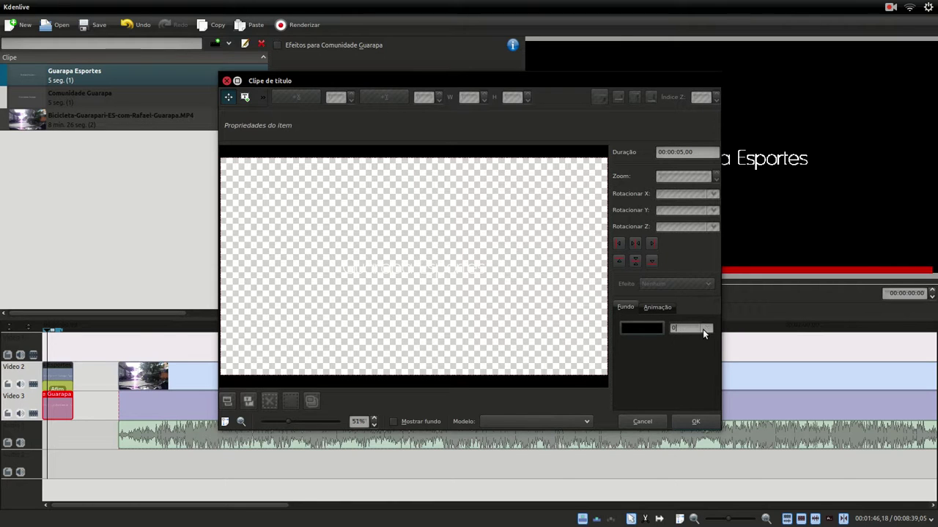
{"action": "left_click", "coordinate": [703, 329]}
{"action": "left_click_drag", "start_coordinate": [706, 344], "coordinate": [811, 344]}
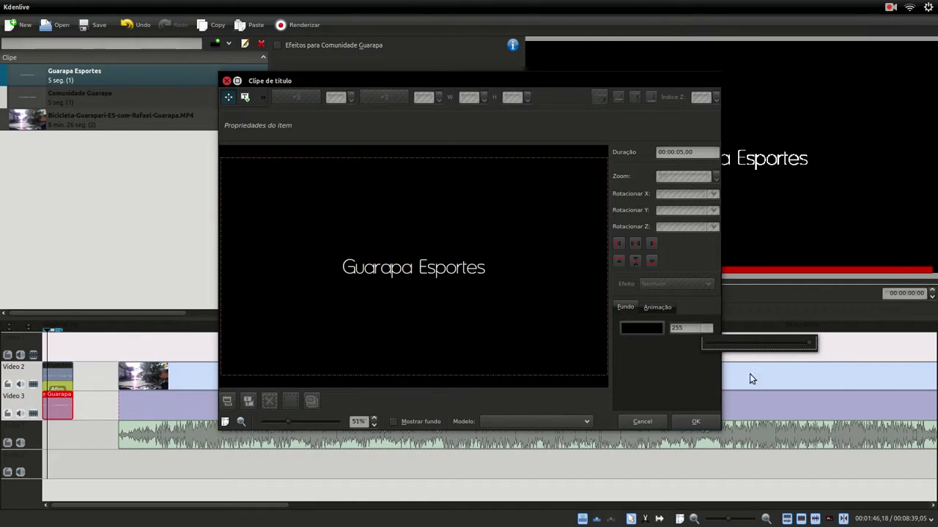
{"action": "left_click", "coordinate": [706, 424]}
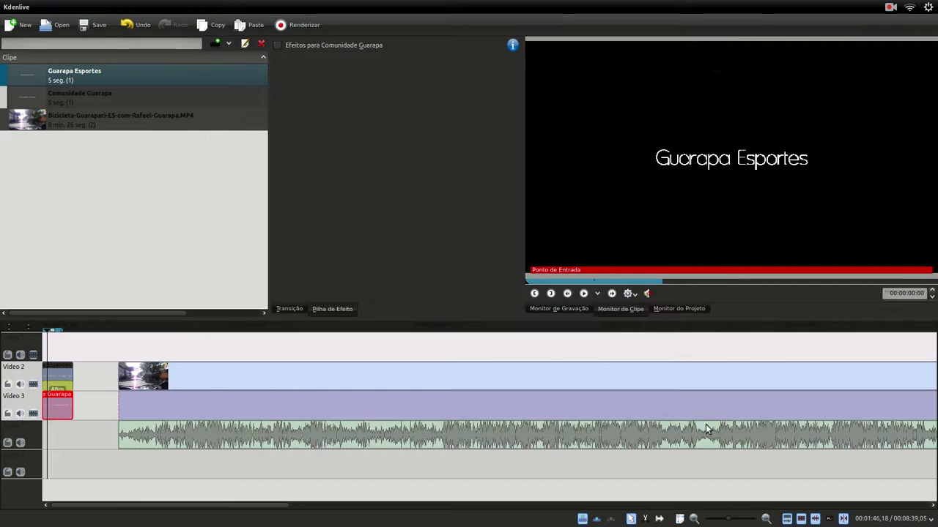
Play back and scrub through the stacked titles to examine the effect of the opaque background
{"action": "left_click", "coordinate": [70, 354]}
{"action": "key", "text": "Home"}
{"action": "key", "text": "space"}
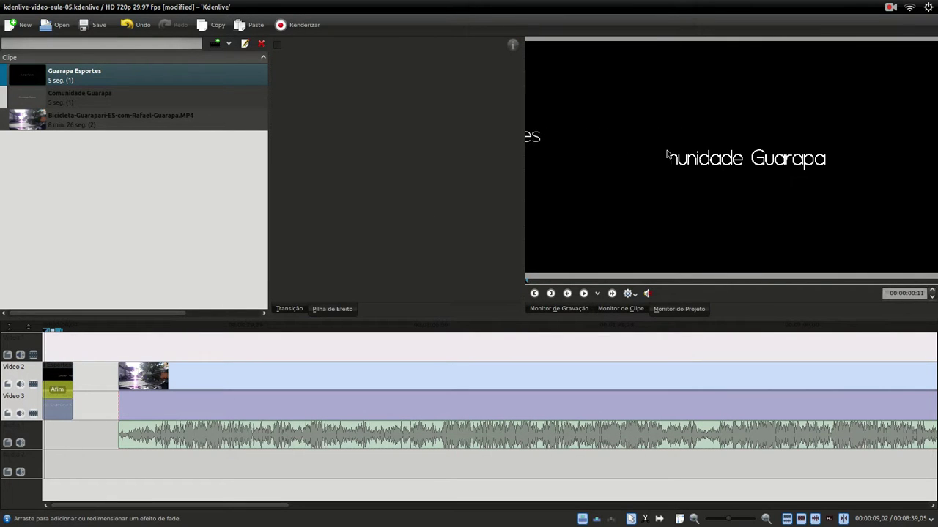
{"action": "left_click", "coordinate": [61, 348]}
{"action": "left_click", "coordinate": [69, 349]}
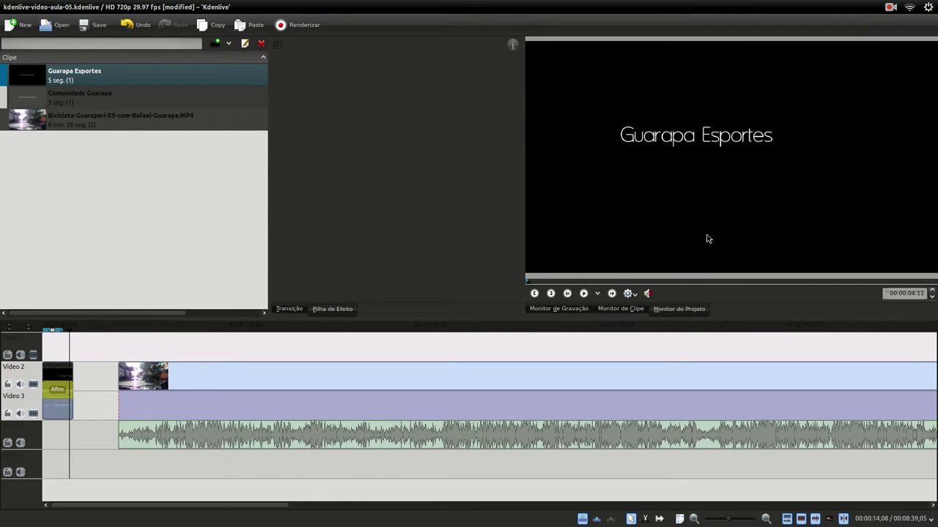
{"action": "left_click", "coordinate": [64, 354]}
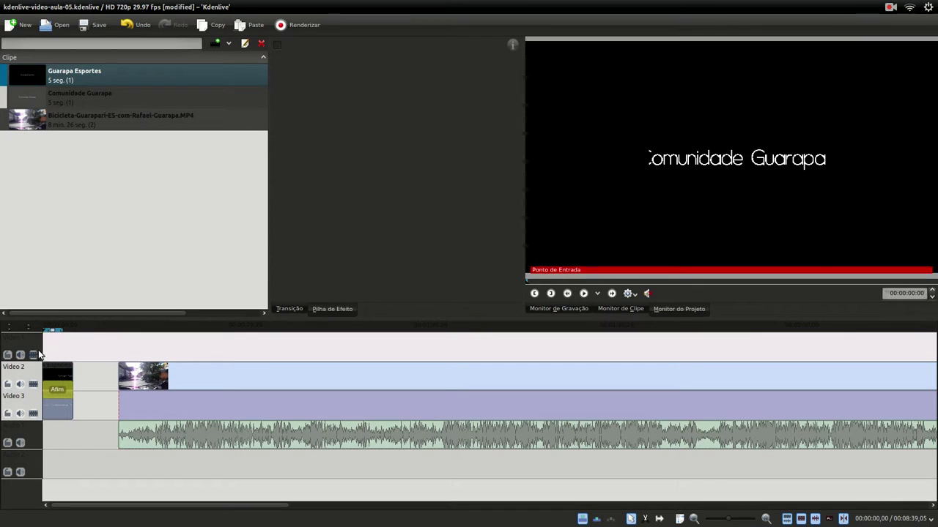
{"action": "left_click", "coordinate": [53, 352]}
{"action": "left_click", "coordinate": [43, 353]}
{"action": "key", "text": "space"}
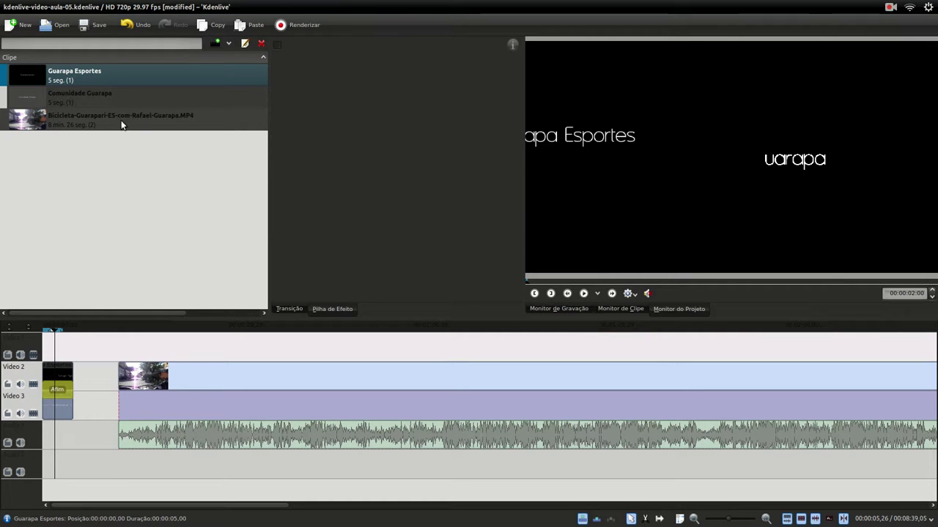
Set the Guarapa Esportes title's background opacity back to 0 and play back the stacked titles
{"action": "right_click", "coordinate": [98, 77]}
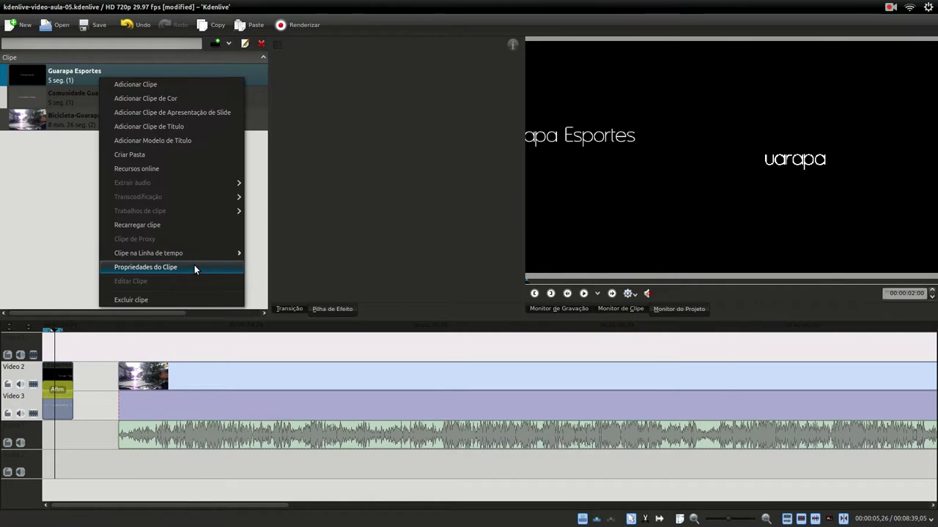
{"action": "left_click", "coordinate": [195, 266]}
{"action": "left_click", "coordinate": [625, 308]}
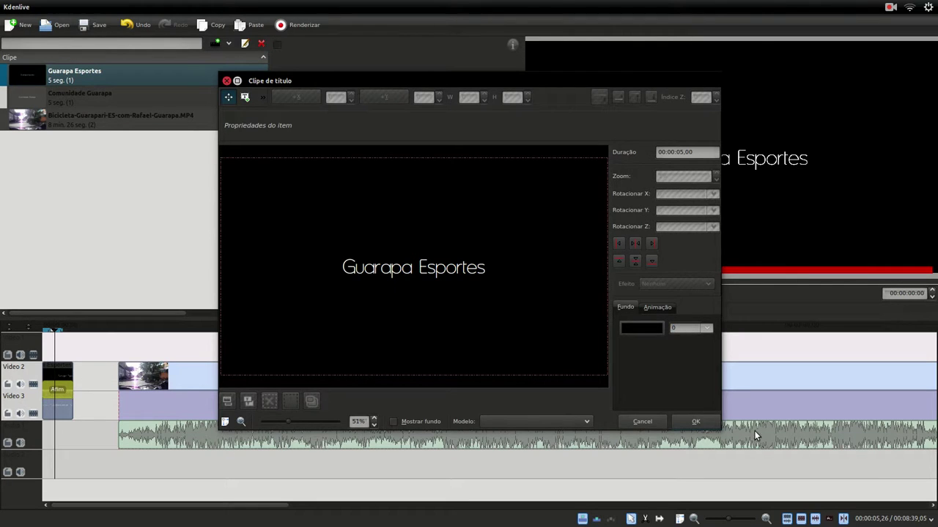
{"action": "left_click", "coordinate": [696, 422]}
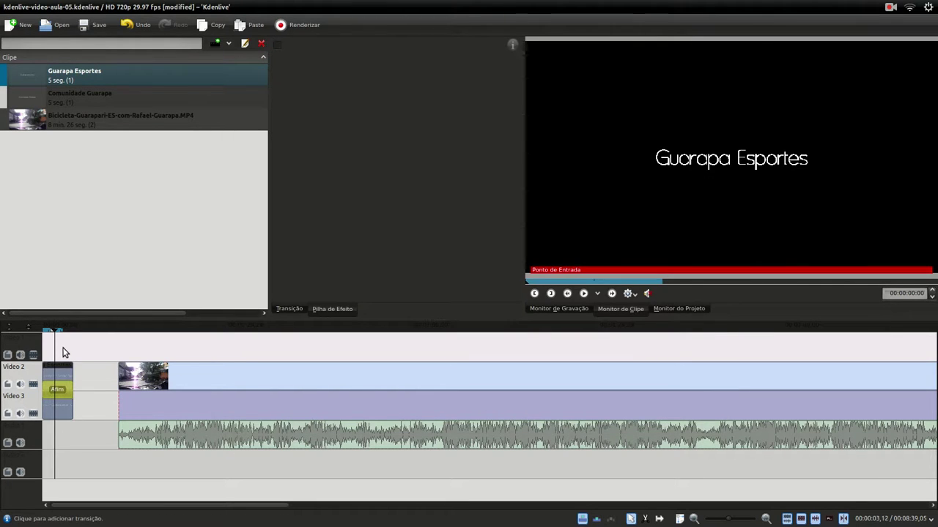
{"action": "key", "text": "space"}
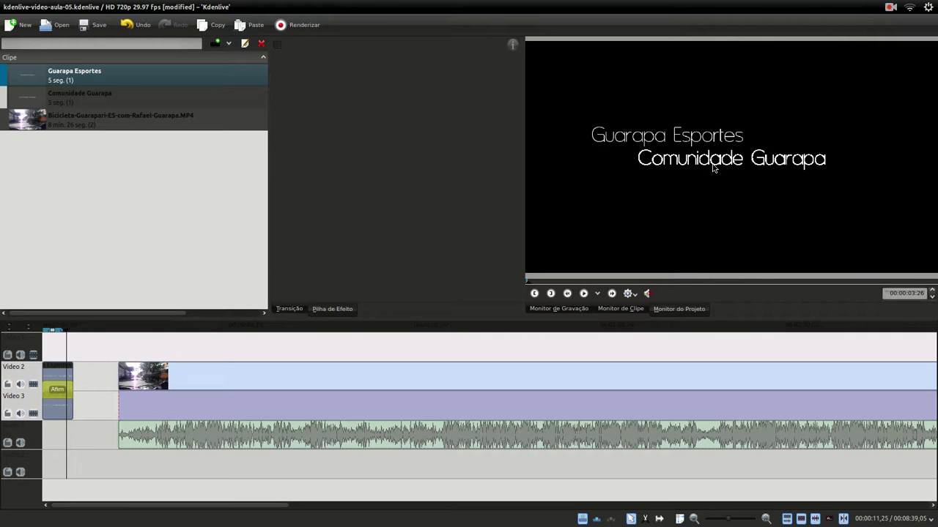
Add the Pan e Zoom effect to the Comunidade Guarapa clip on Video 3
{"action": "left_click", "coordinate": [57, 411]}
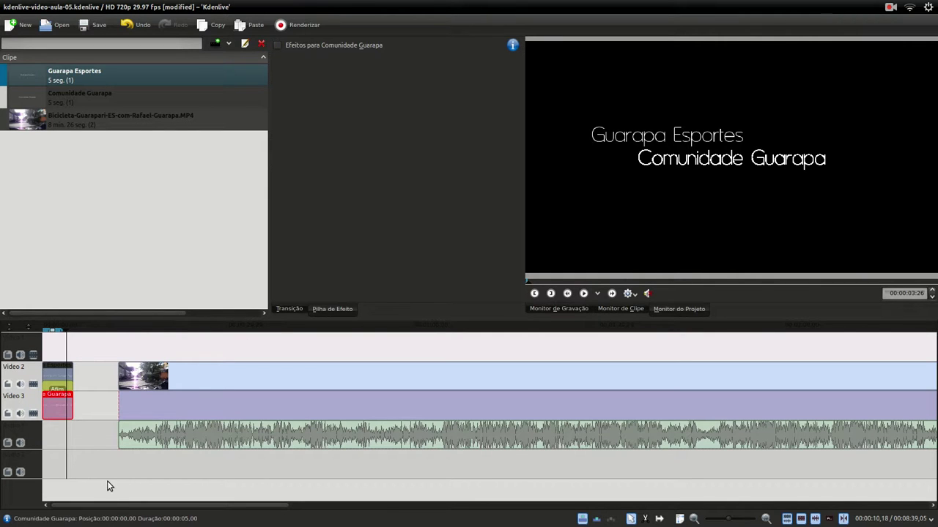
{"action": "right_click", "coordinate": [59, 410]}
{"action": "mouse_move", "coordinate": [116, 405]}
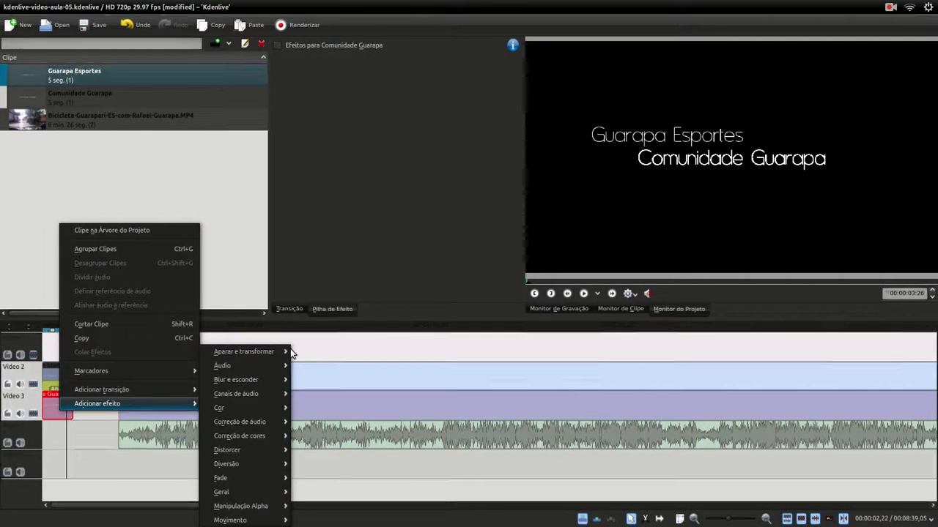
{"action": "mouse_move", "coordinate": [267, 351]}
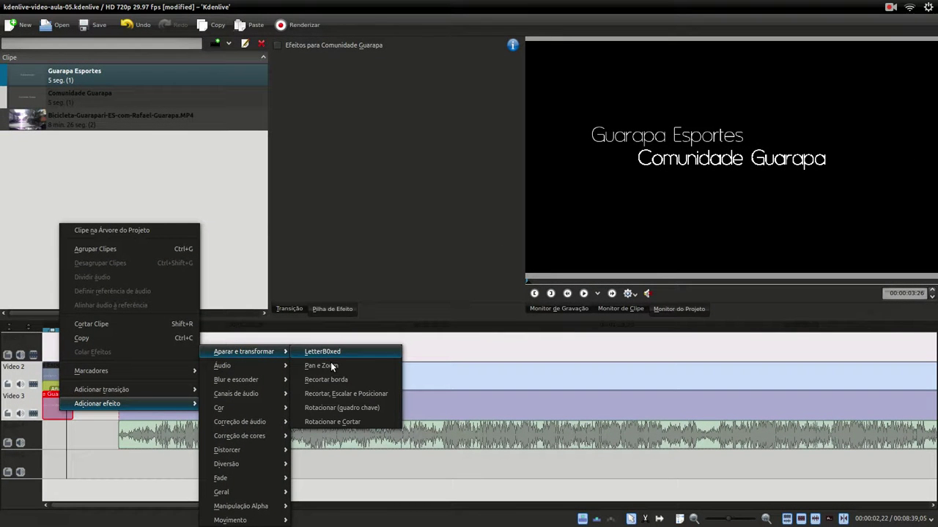
{"action": "left_click", "coordinate": [331, 366]}
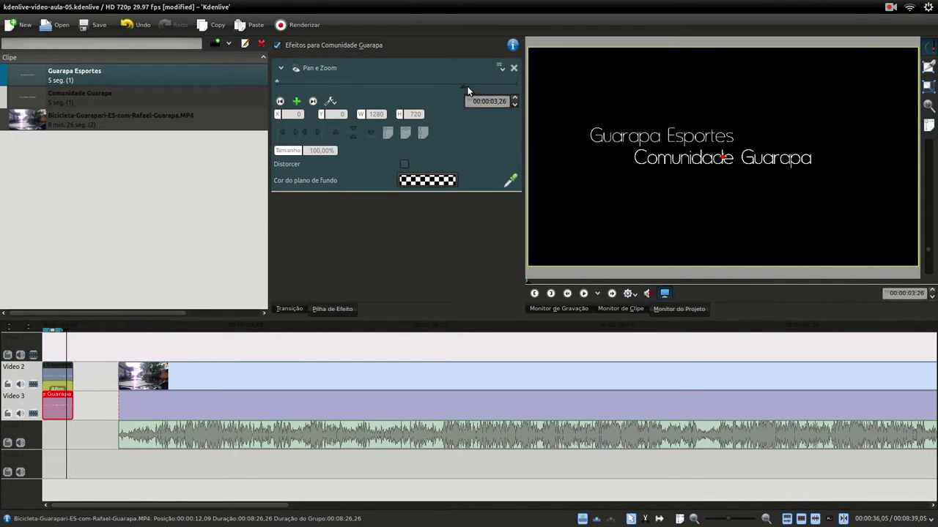
At the clip's first frame, move the Comunidade Guarapa title beyond the frame's right edge, to about X 936, Y 45
{"action": "left_click_drag", "start_coordinate": [461, 85], "coordinate": [277, 90]}
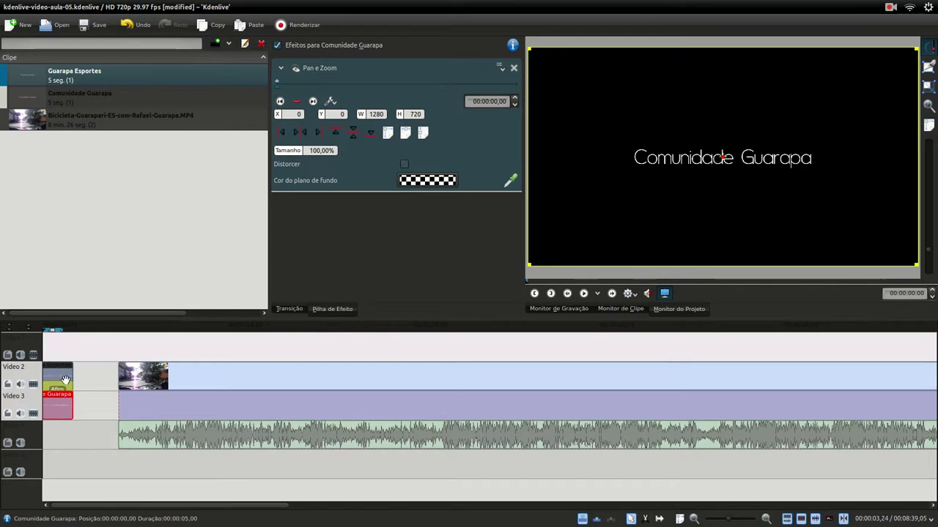
{"action": "left_click", "coordinate": [66, 374]}
{"action": "left_click", "coordinate": [48, 408]}
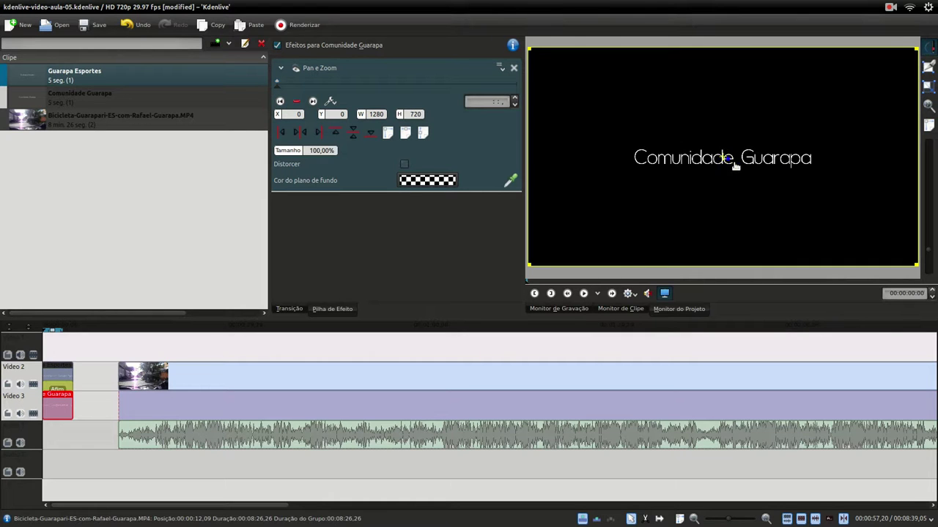
{"action": "mouse_move", "coordinate": [735, 166]}
{"action": "left_mouse_down"}
{"action": "mouse_move", "coordinate": [762, 191]}
{"action": "mouse_move", "coordinate": [791, 146]}
{"action": "mouse_move", "coordinate": [723, 180]}
{"action": "left_mouse_up"}
{"action": "left_click_drag", "start_coordinate": [800, 148], "coordinate": [914, 170]}
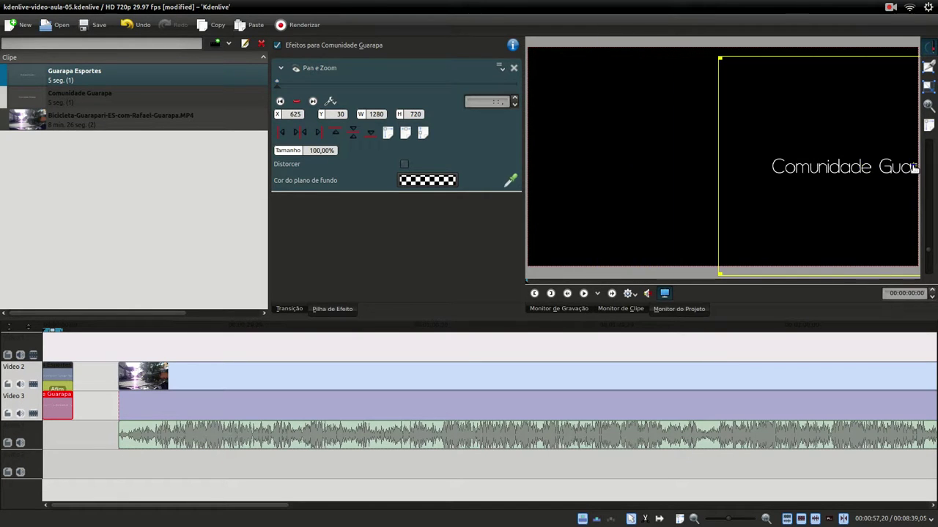
{"action": "left_click_drag", "start_coordinate": [770, 168], "coordinate": [852, 176]}
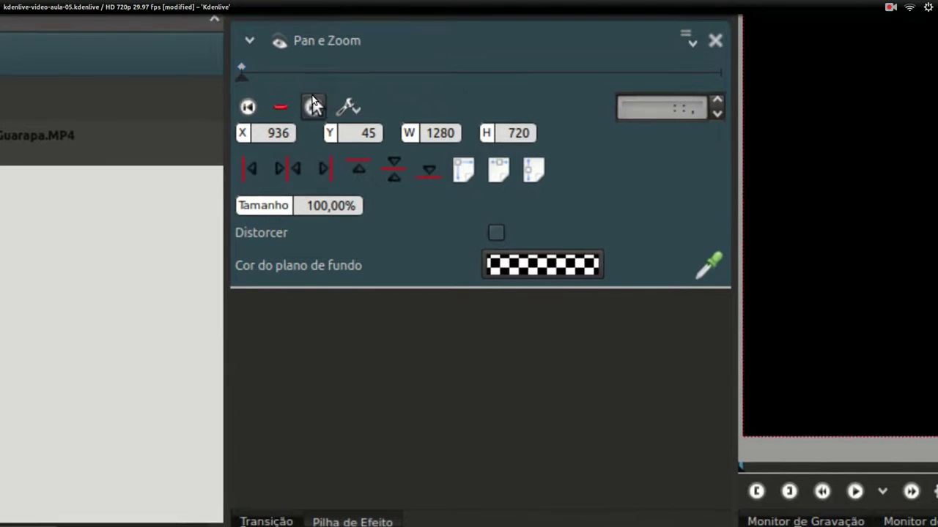
Add a Pan e Zoom keyframe at 00:00:04,29 and move Comunidade Guarapa to about X 11, Y 20, beneath Guarapa Esportes
{"action": "left_click", "coordinate": [313, 105]}
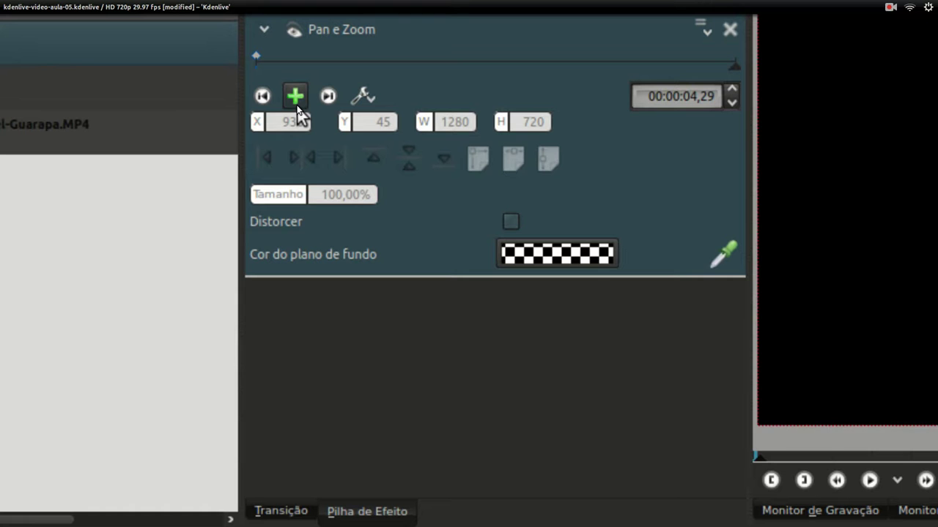
{"action": "left_click", "coordinate": [297, 102]}
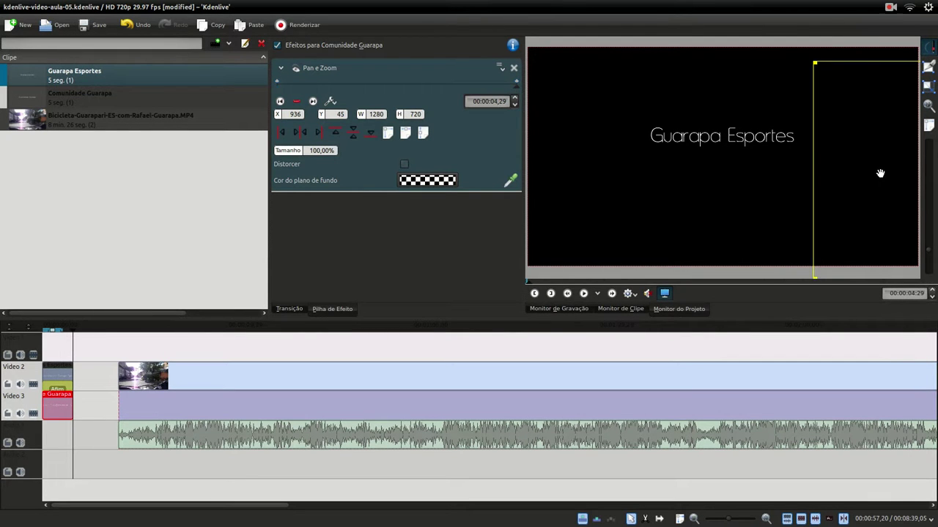
{"action": "left_click_drag", "start_coordinate": [880, 173], "coordinate": [668, 168]}
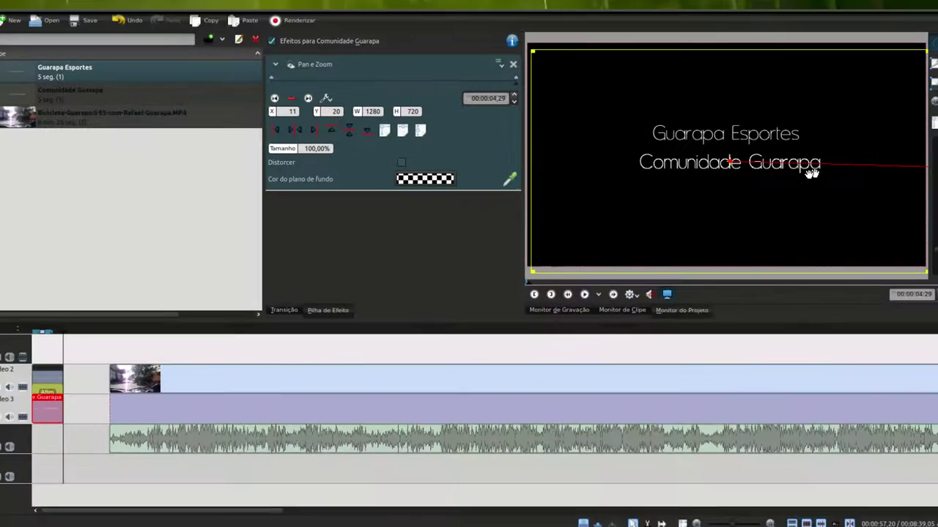
At the Comunidade Guarapa clip's first Pan e Zoom keyframe, reposition the off-screen title to about X 940, Y 20
{"action": "left_click", "coordinate": [273, 99]}
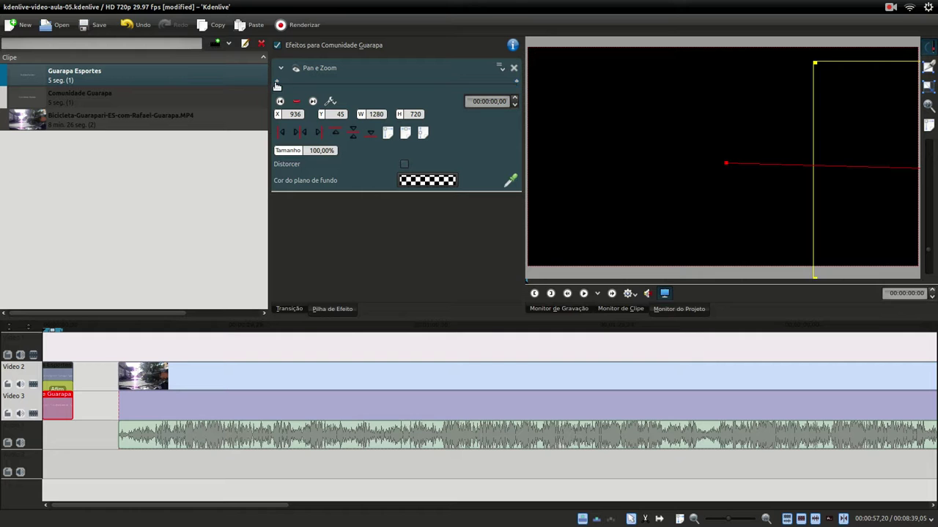
{"action": "left_click_drag", "start_coordinate": [895, 180], "coordinate": [891, 171]}
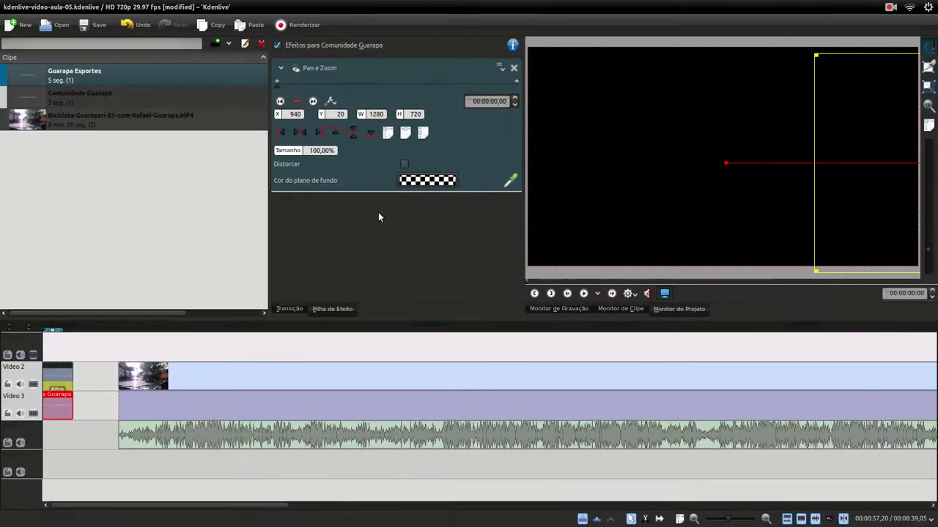
Play both title animations from the project start, pausing partway to check their opposing movements
{"action": "left_click", "coordinate": [63, 344]}
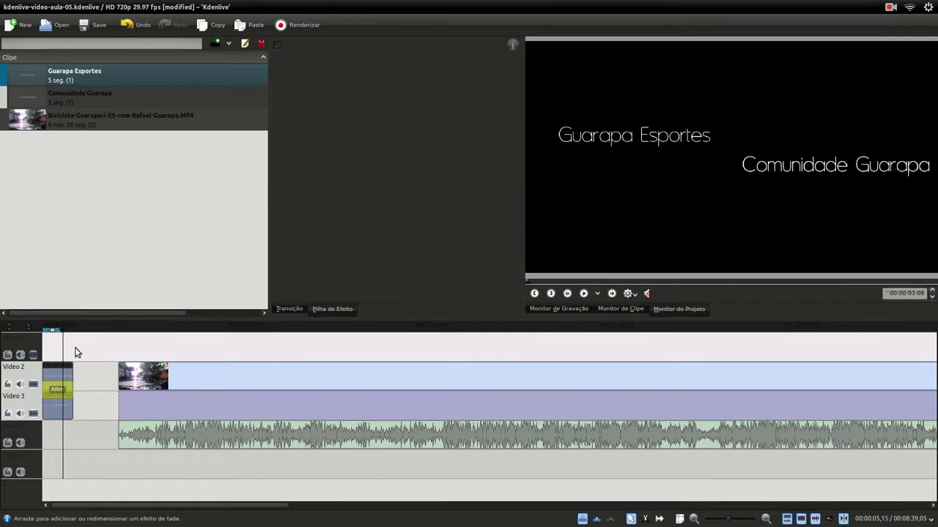
{"action": "left_click_drag", "start_coordinate": [75, 353], "coordinate": [35, 337]}
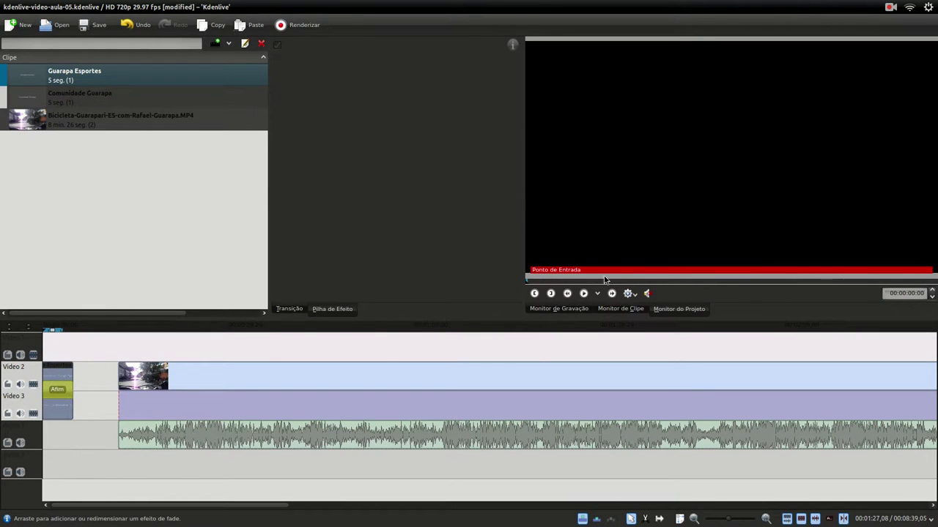
{"action": "left_click", "coordinate": [584, 294]}
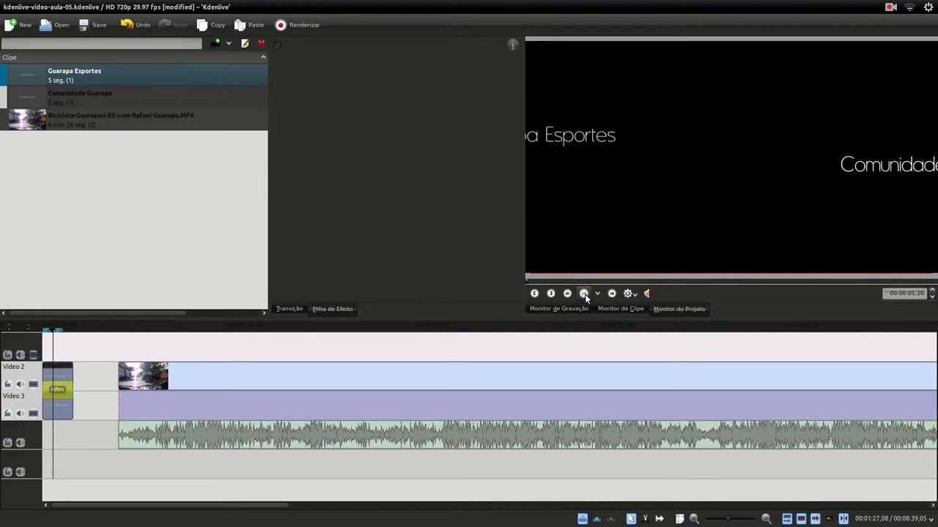
{"action": "left_click", "coordinate": [584, 294]}
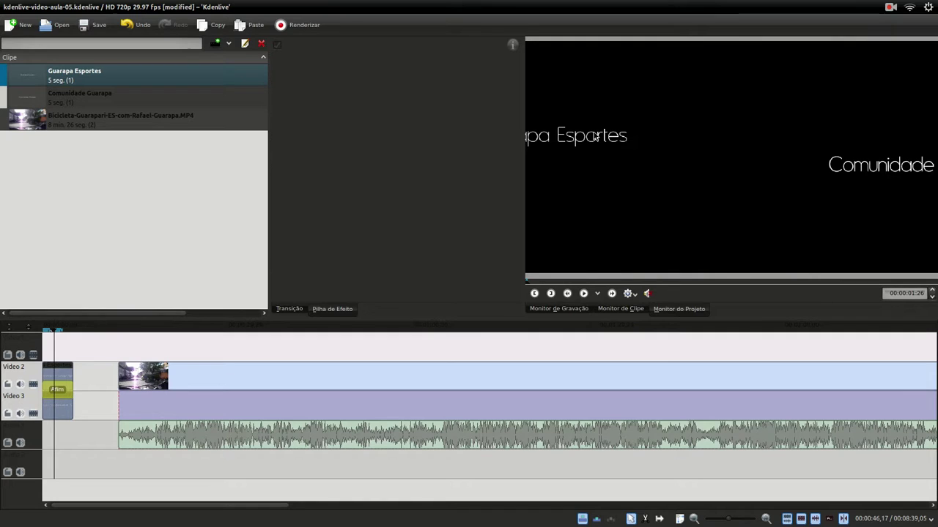
{"action": "left_click", "coordinate": [583, 293]}
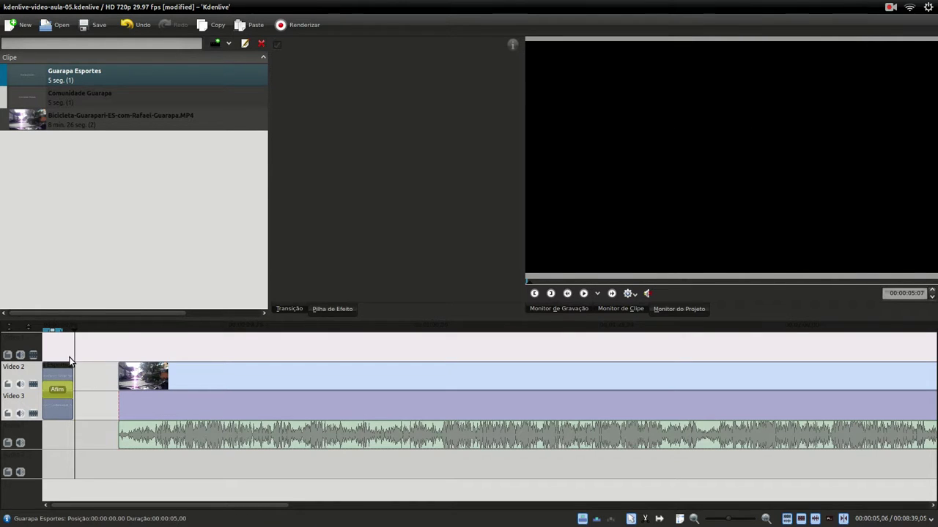
Move the grouped bicycle video and audio to start directly after the titles at 00:00:05,00, and play across the join
{"action": "left_click_drag", "start_coordinate": [129, 372], "coordinate": [83, 372]}
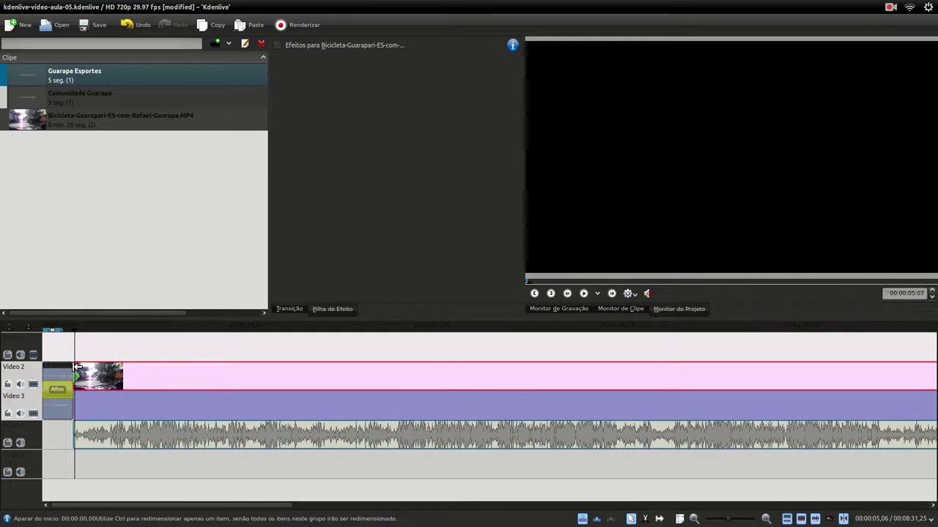
{"action": "left_click", "coordinate": [70, 359]}
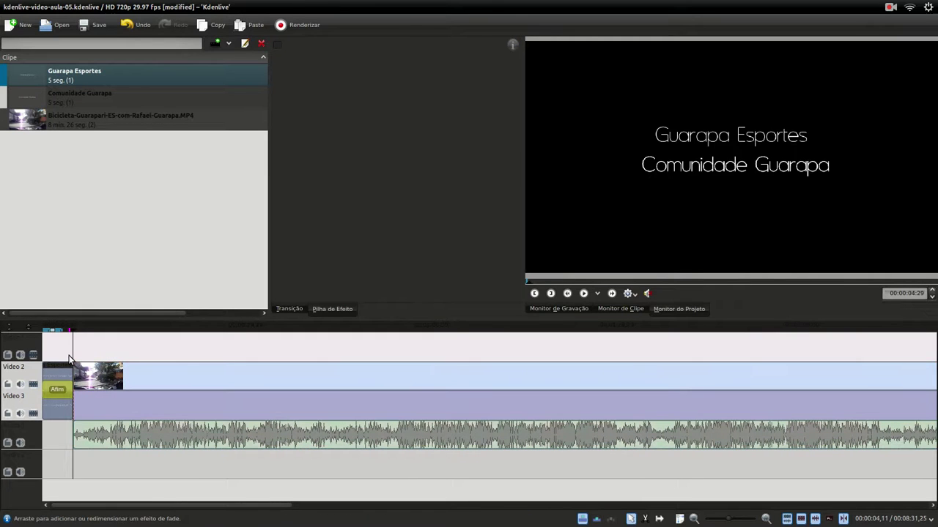
{"action": "left_click", "coordinate": [586, 294]}
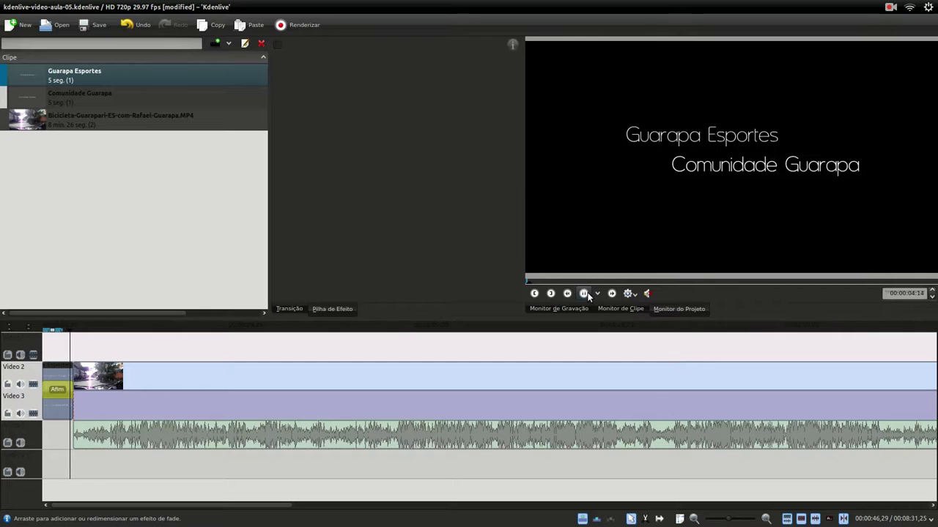
{"action": "left_click", "coordinate": [585, 294]}
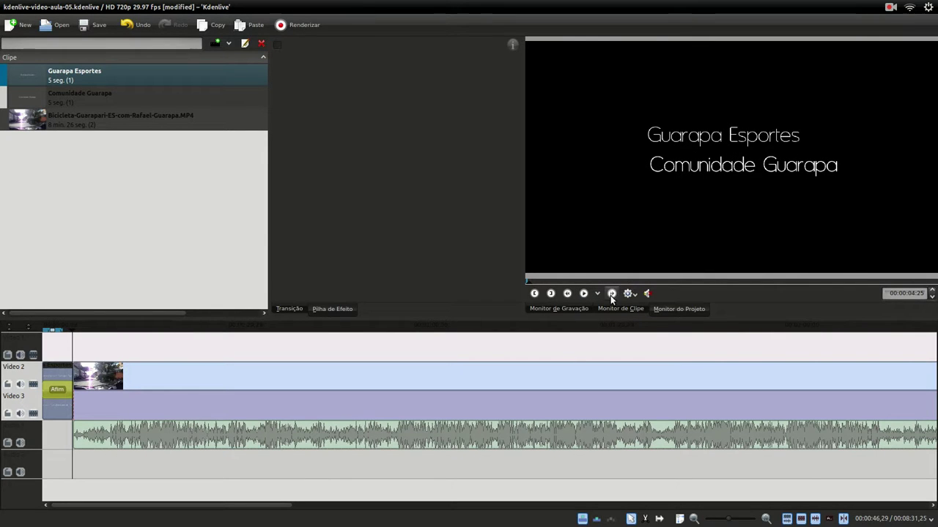
{"action": "left_click", "coordinate": [584, 294]}
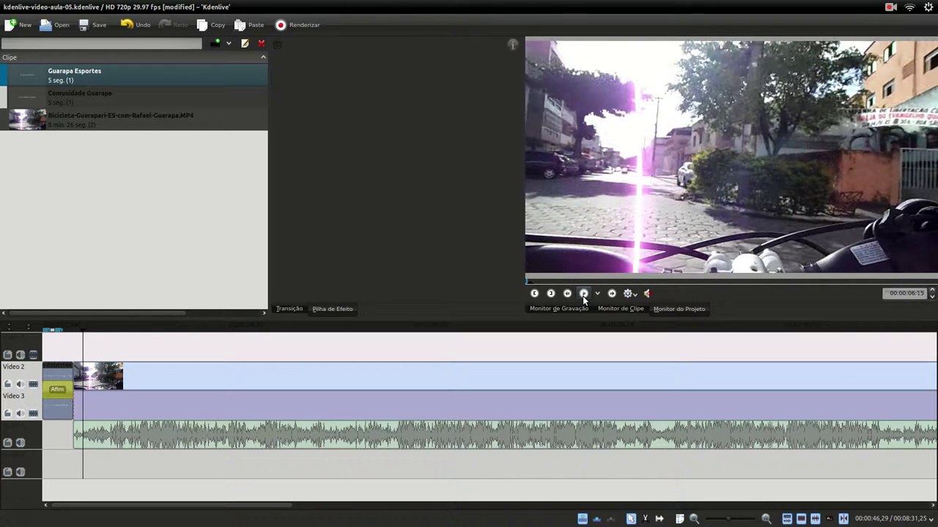
Play the whole opening from the project start, through the animated titles and into the bicycle video
{"action": "key", "text": "Home"}
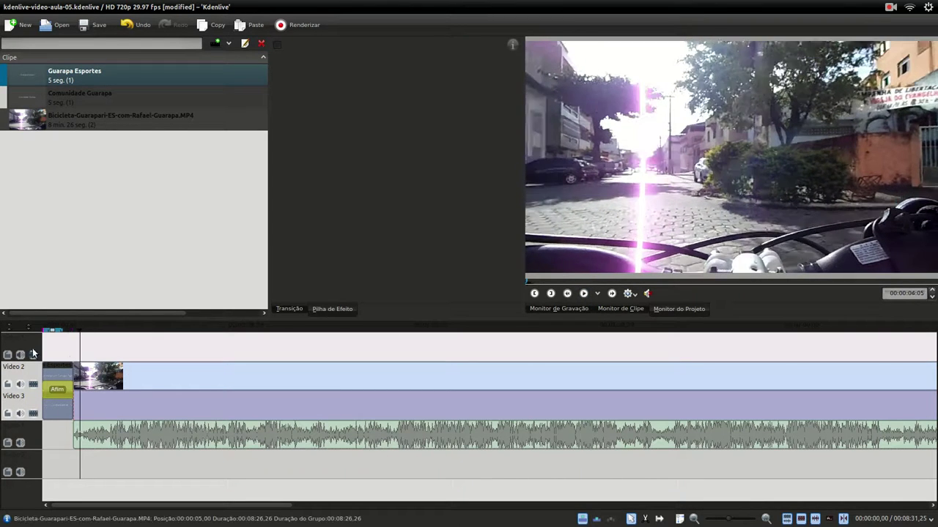
{"action": "left_click", "coordinate": [584, 294]}
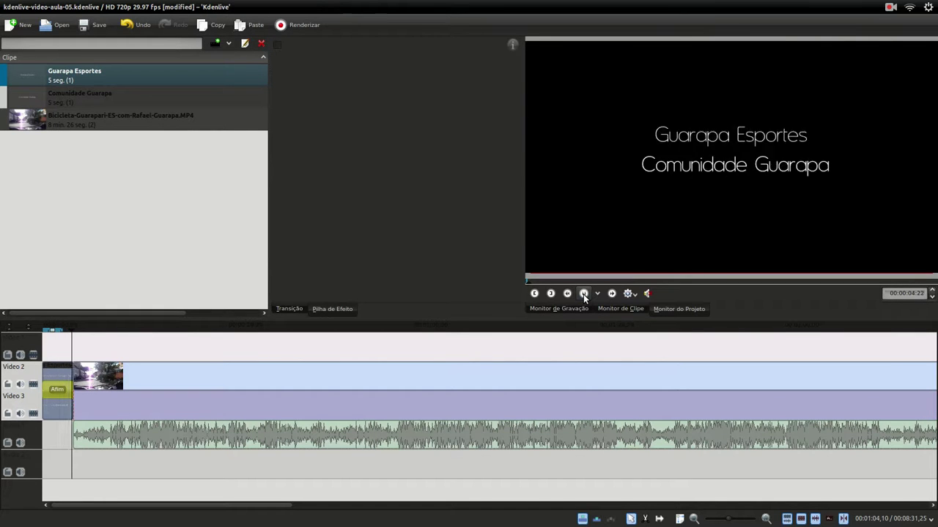
{"action": "left_click", "coordinate": [82, 414]}
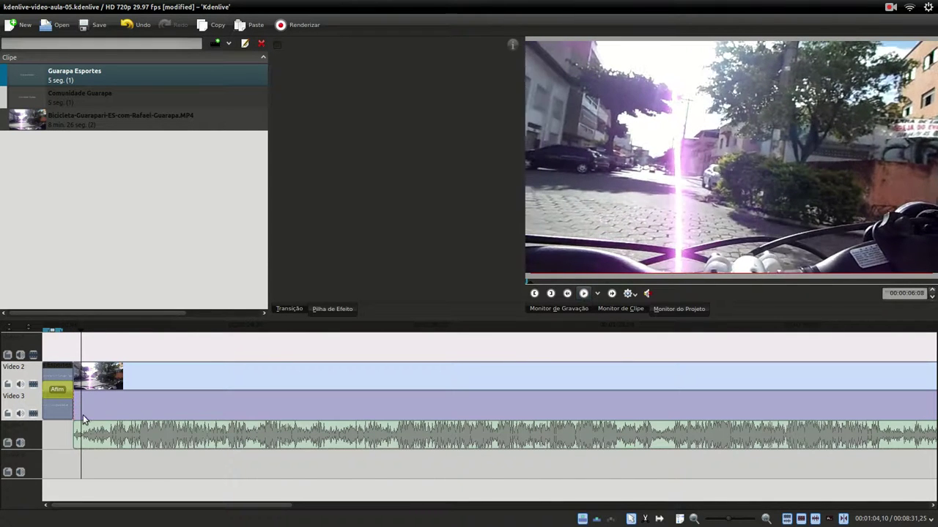